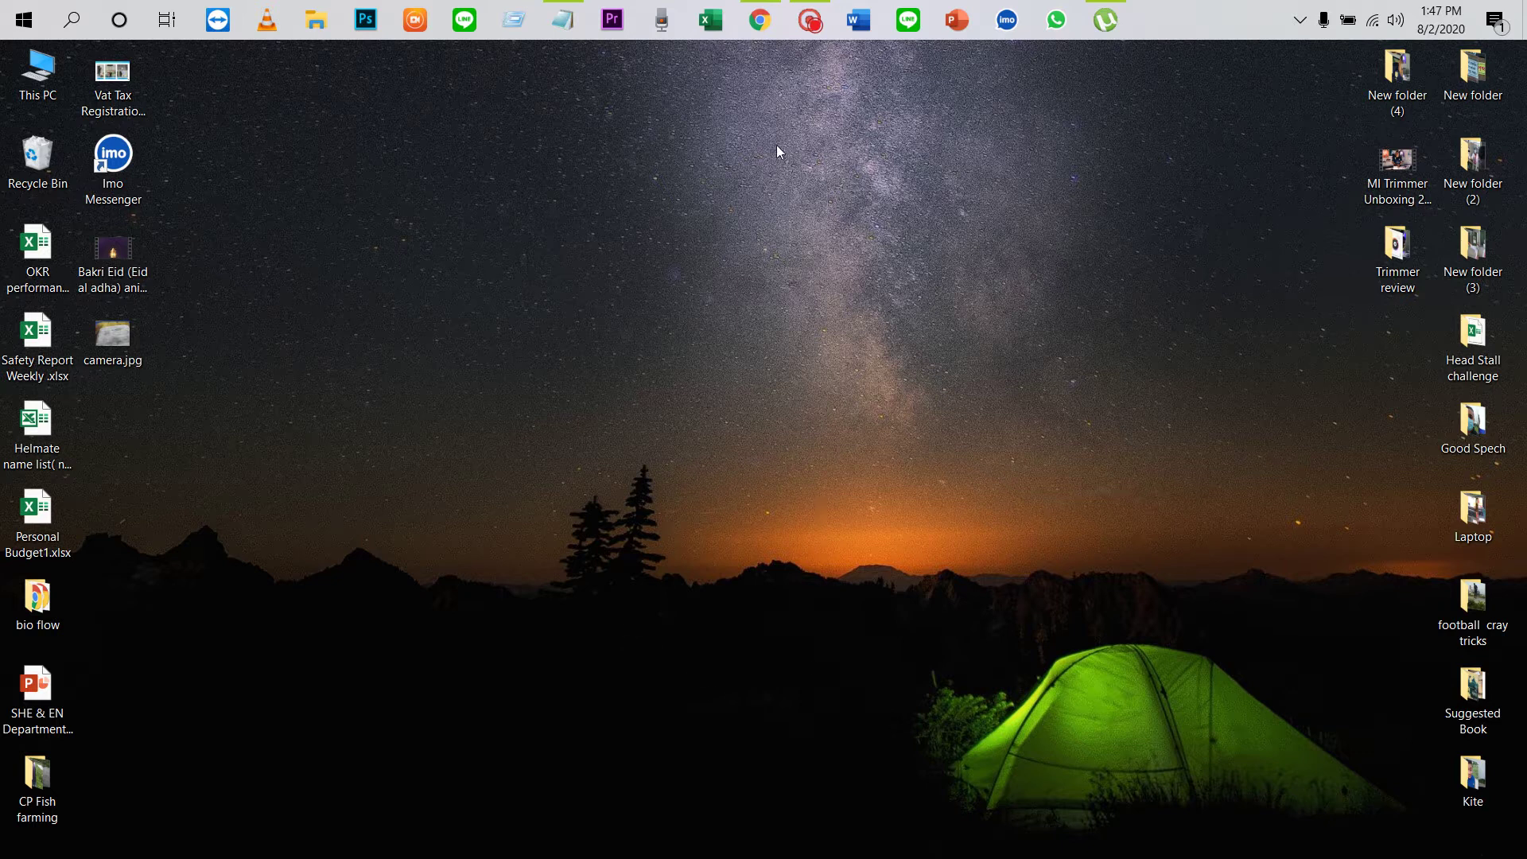
Step: Switch to Chrome and open the fancytextguru.com link listed under stylish Text in the All account spreadsheet, keeping a single generator tab
left_click(759, 20)
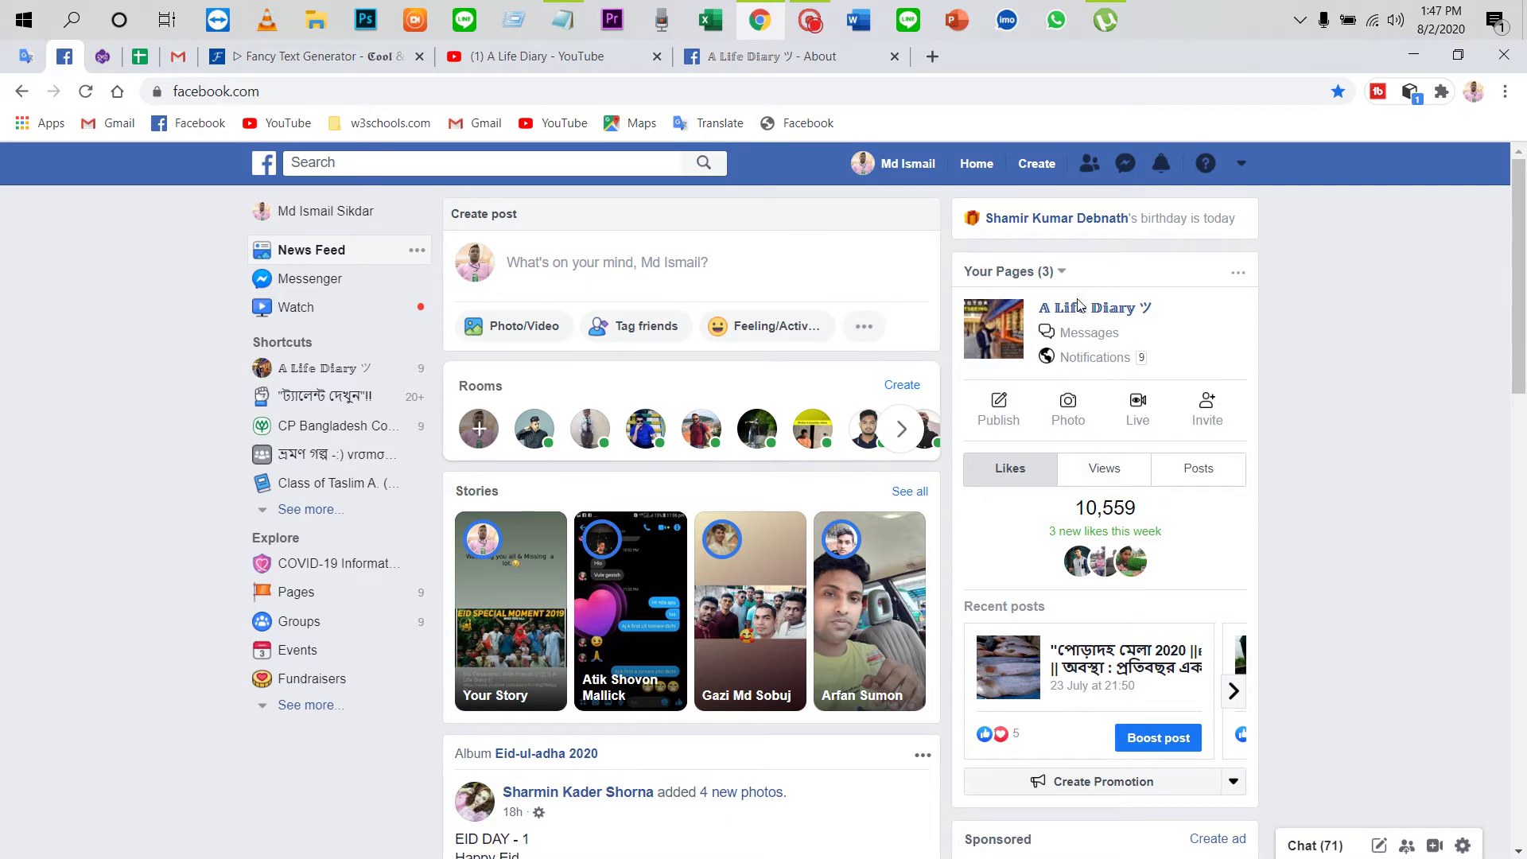
mouse_move(1077, 314)
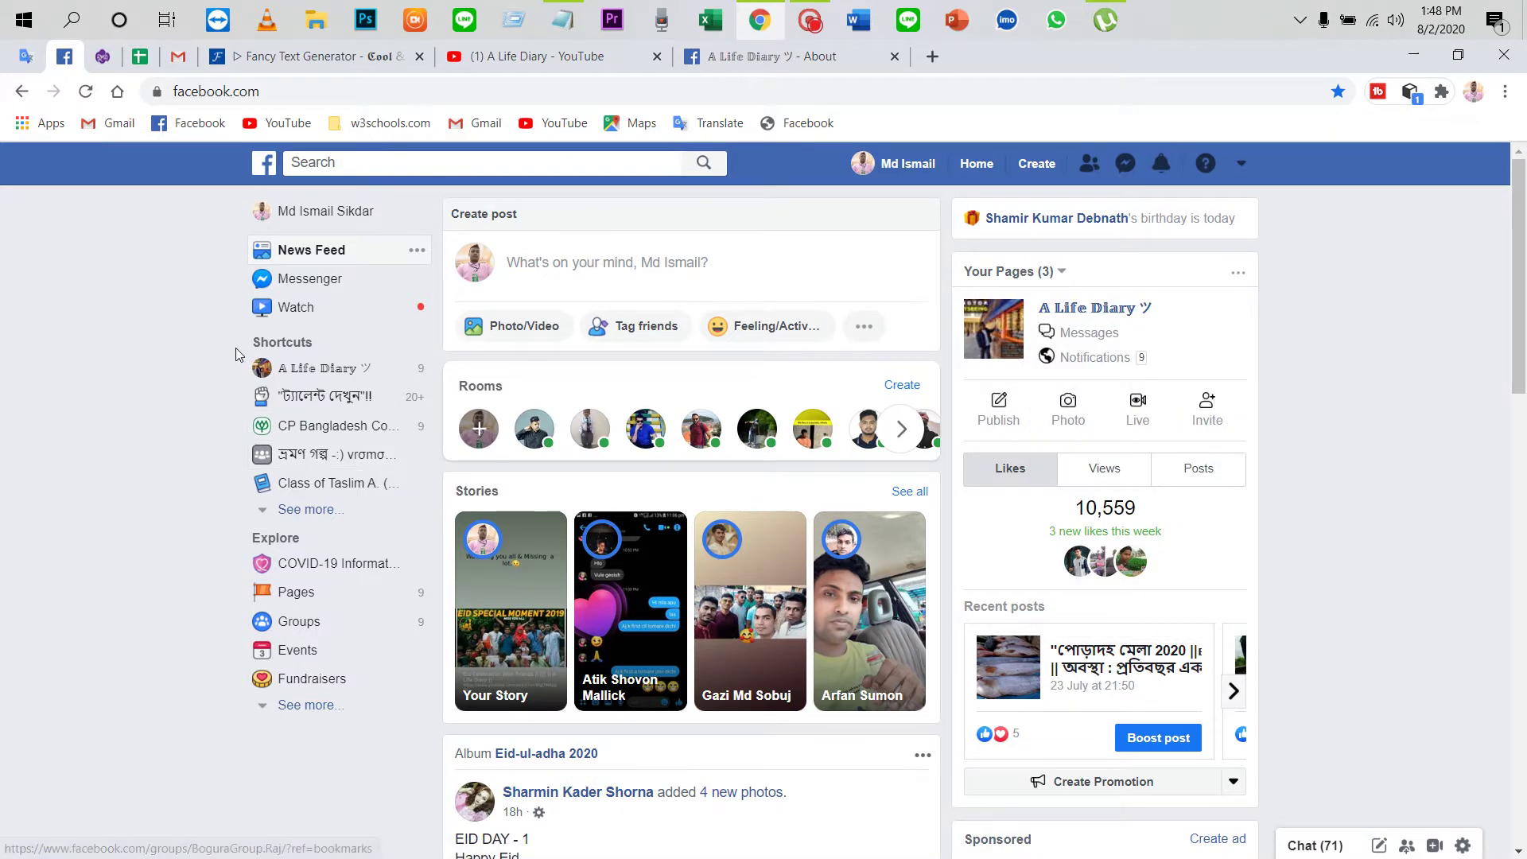
left_click(142, 57)
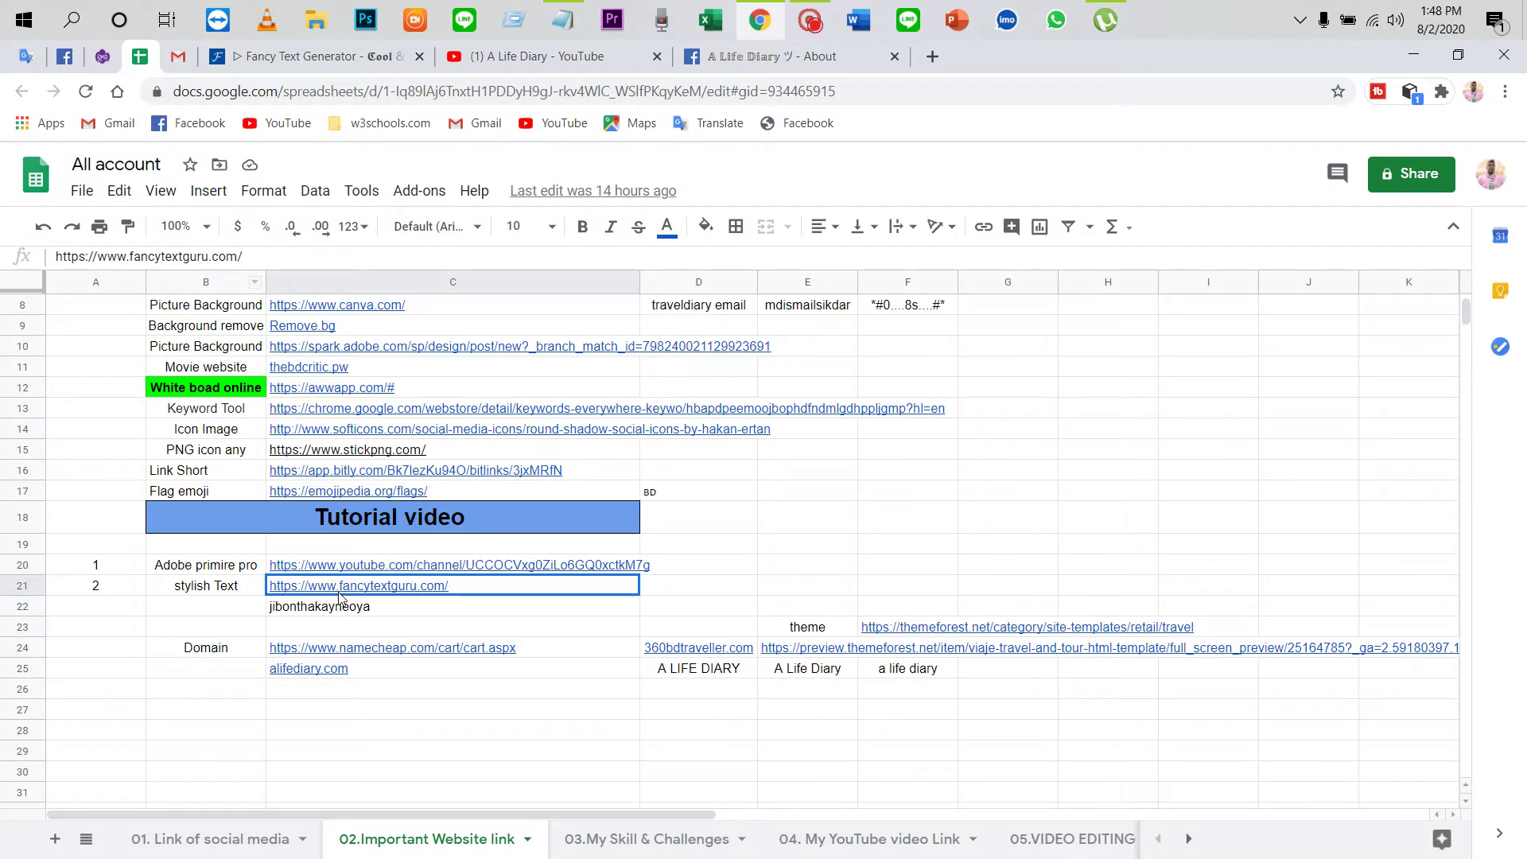
mouse_move(335, 597)
left_click(360, 628)
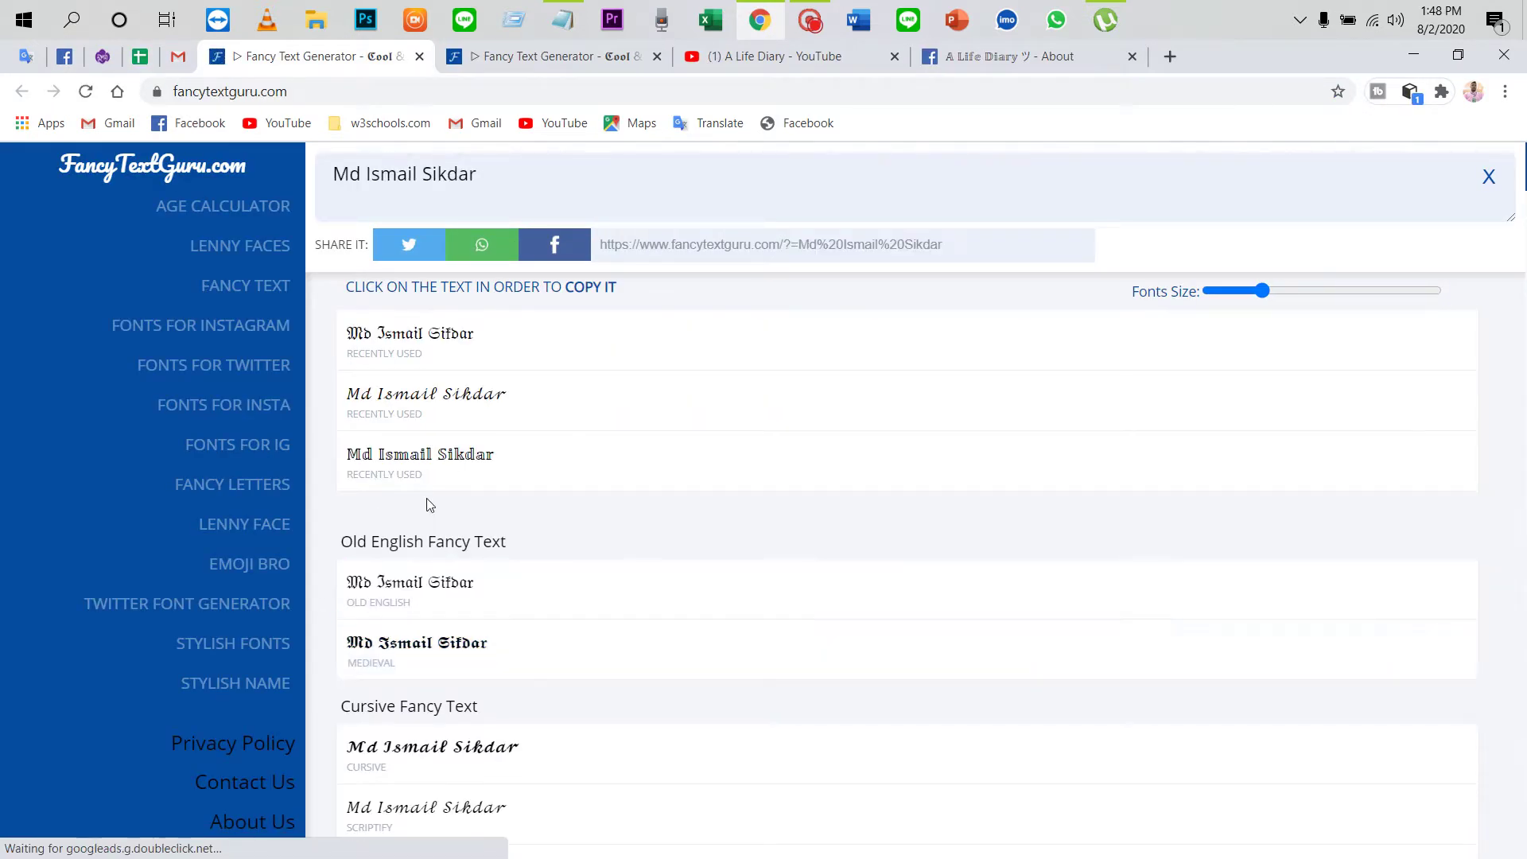
left_click(656, 56)
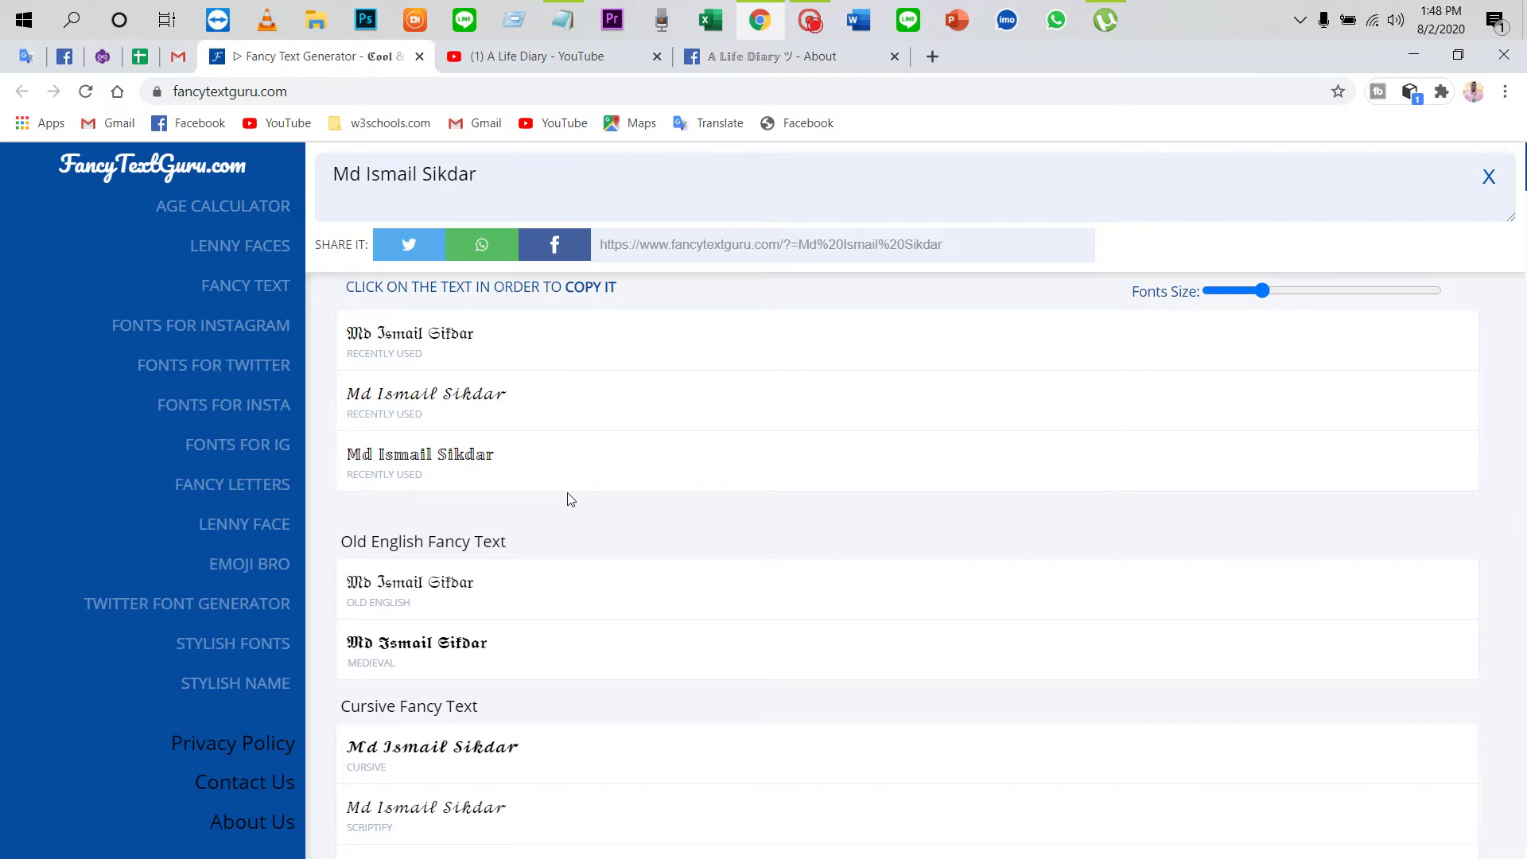
Step: Replace the sample text in the fancy text generator with "A Life Diary"
left_click_drag(477, 175, 314, 168)
key("BackSpace")
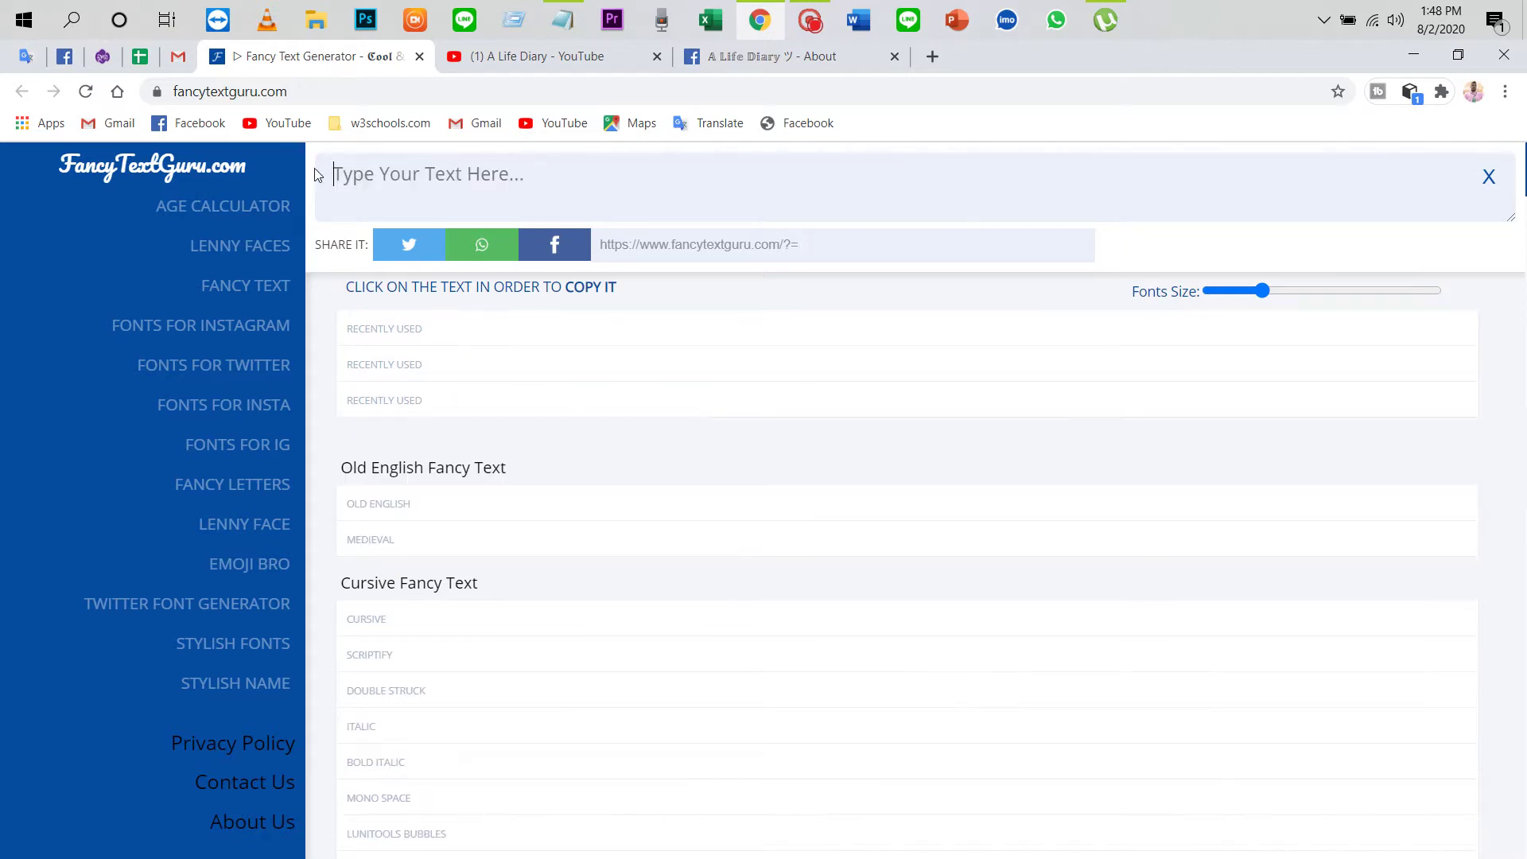
type("A lig")
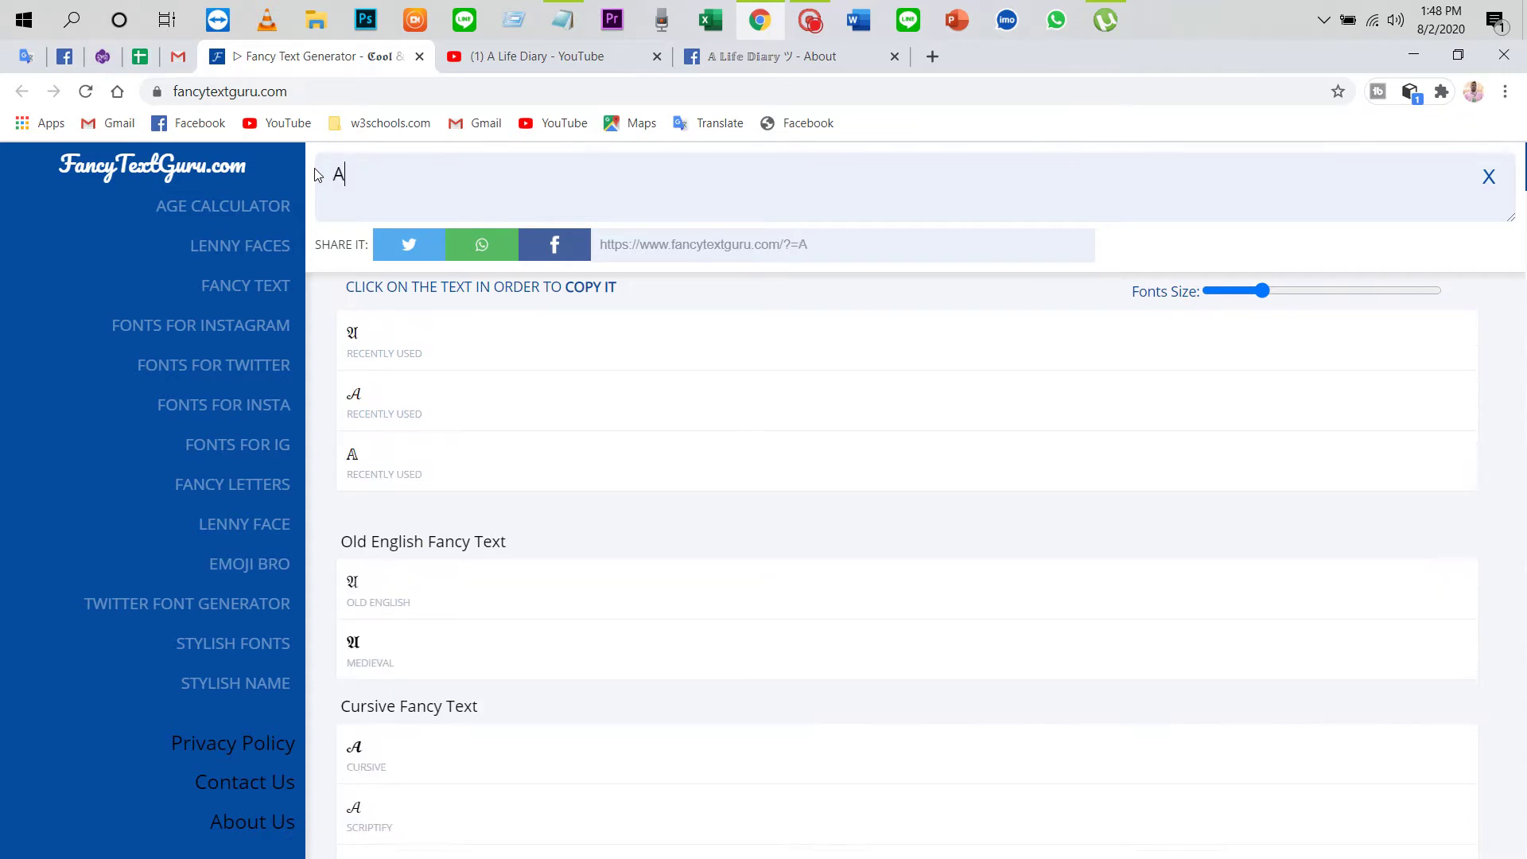
key("BackSpace")
key("BackSpace")
key("BackSpace")
type("Life ")
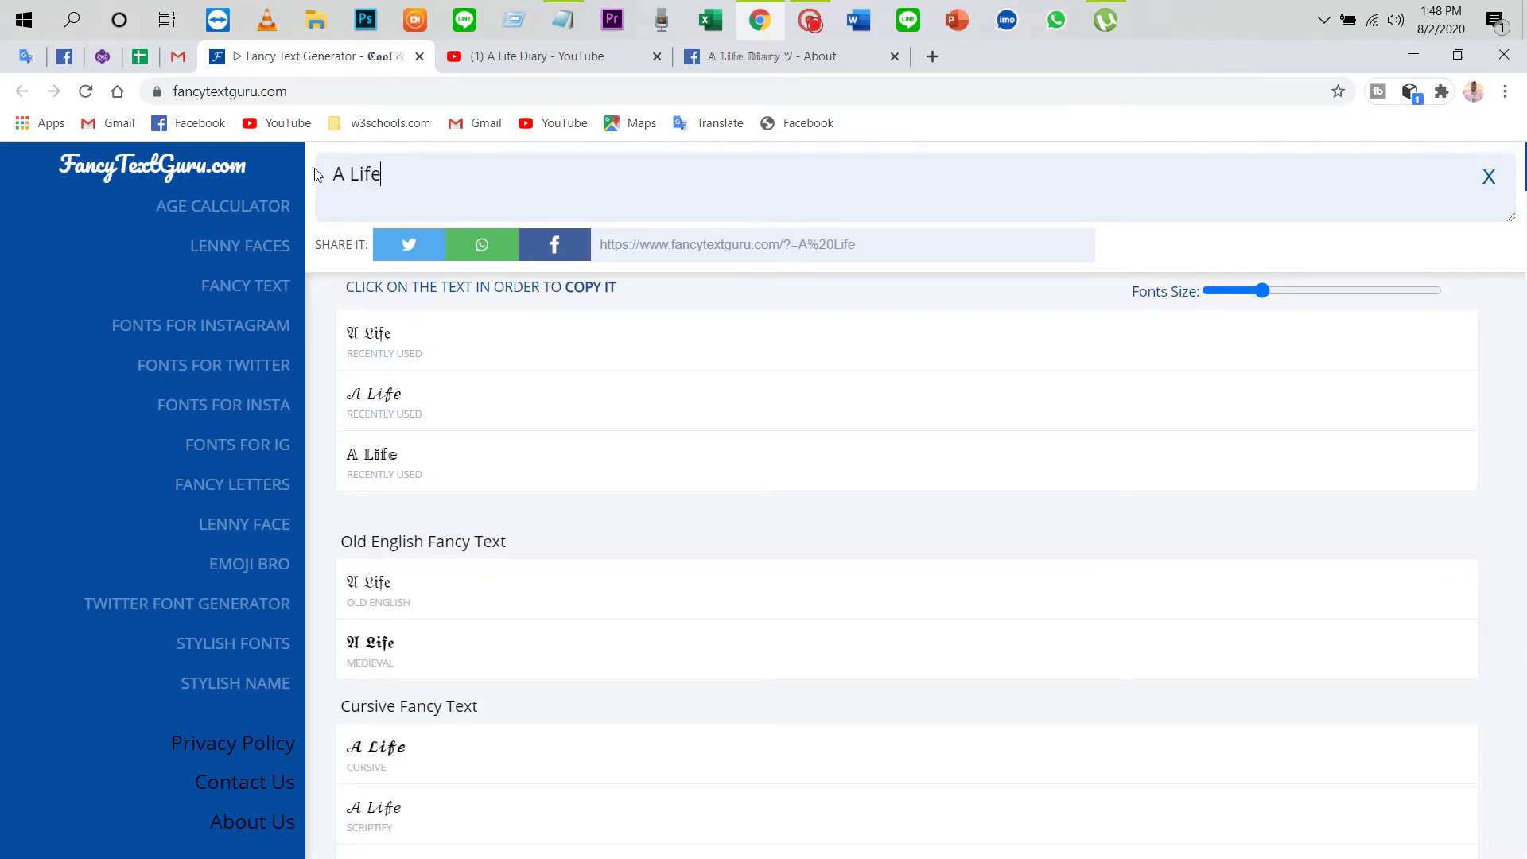
type("Da")
key("BackSpace")
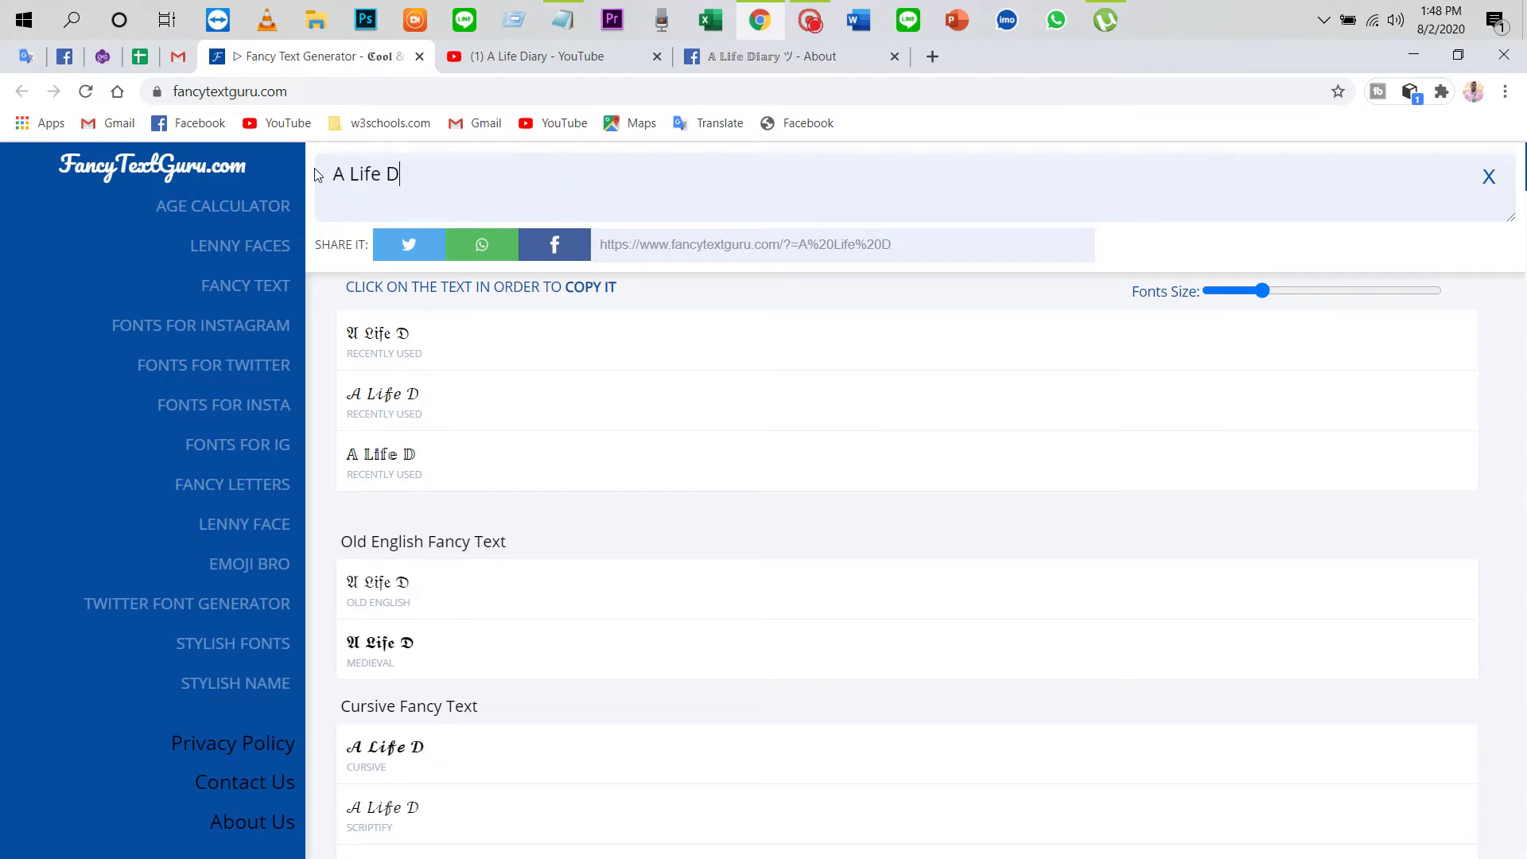
type("iary")
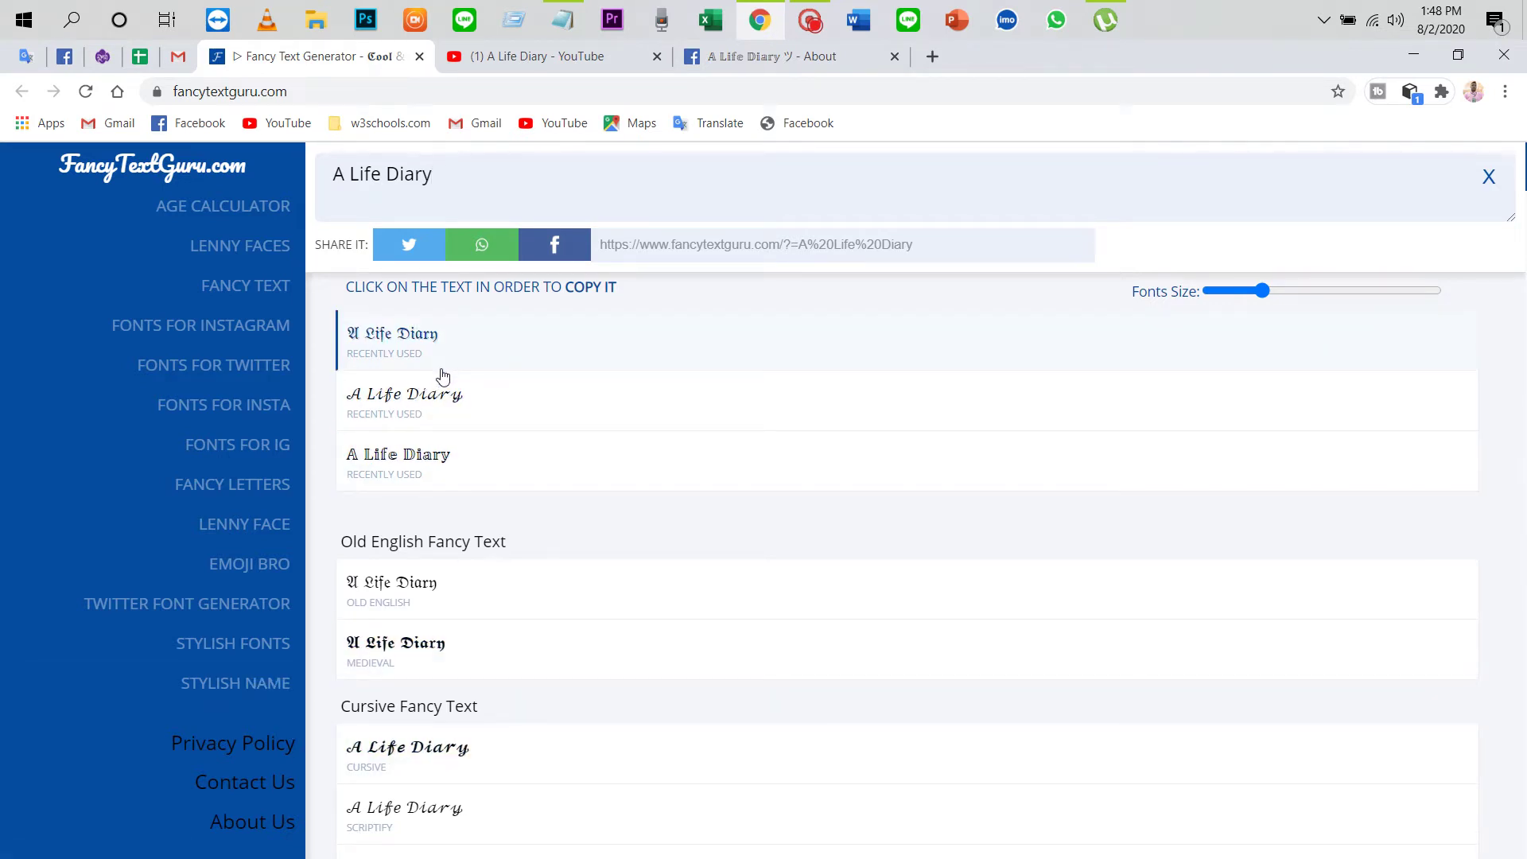
scroll(437, 382, "down", 4)
scroll(437, 385, "up", 4)
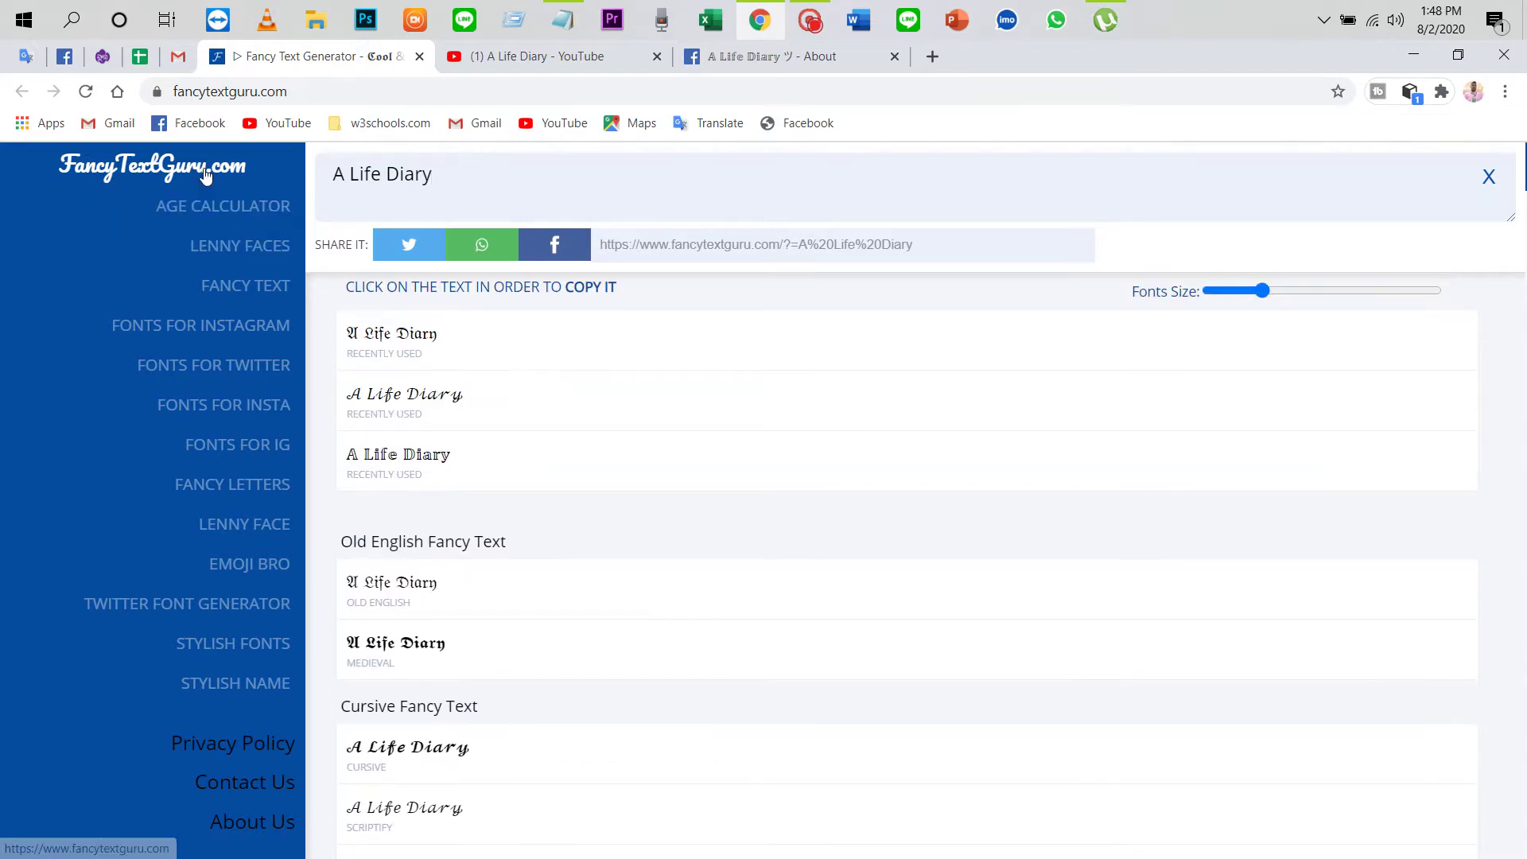
left_click(205, 213)
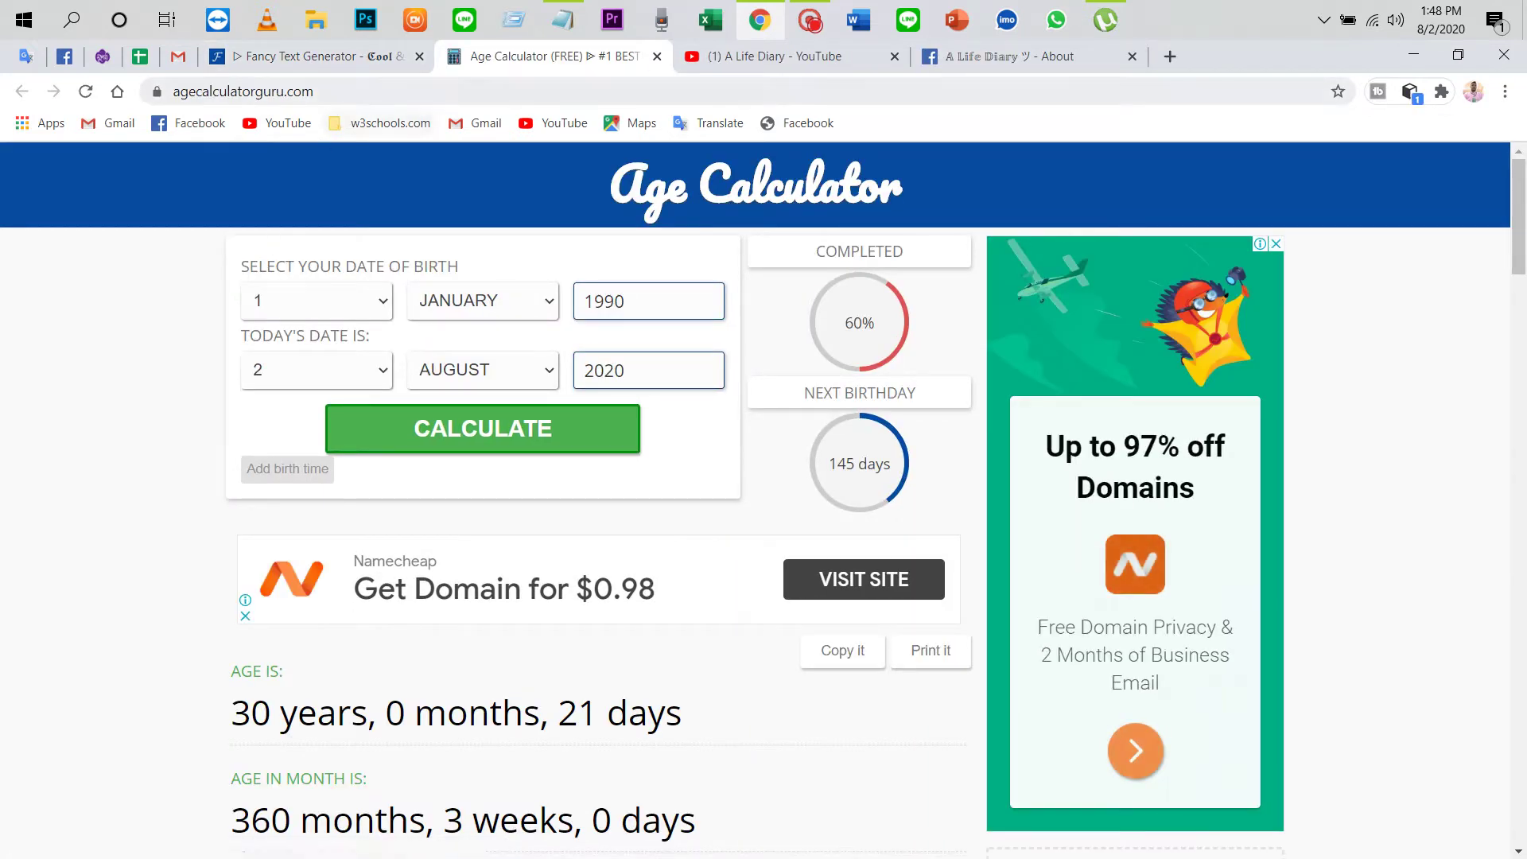
left_click(657, 57)
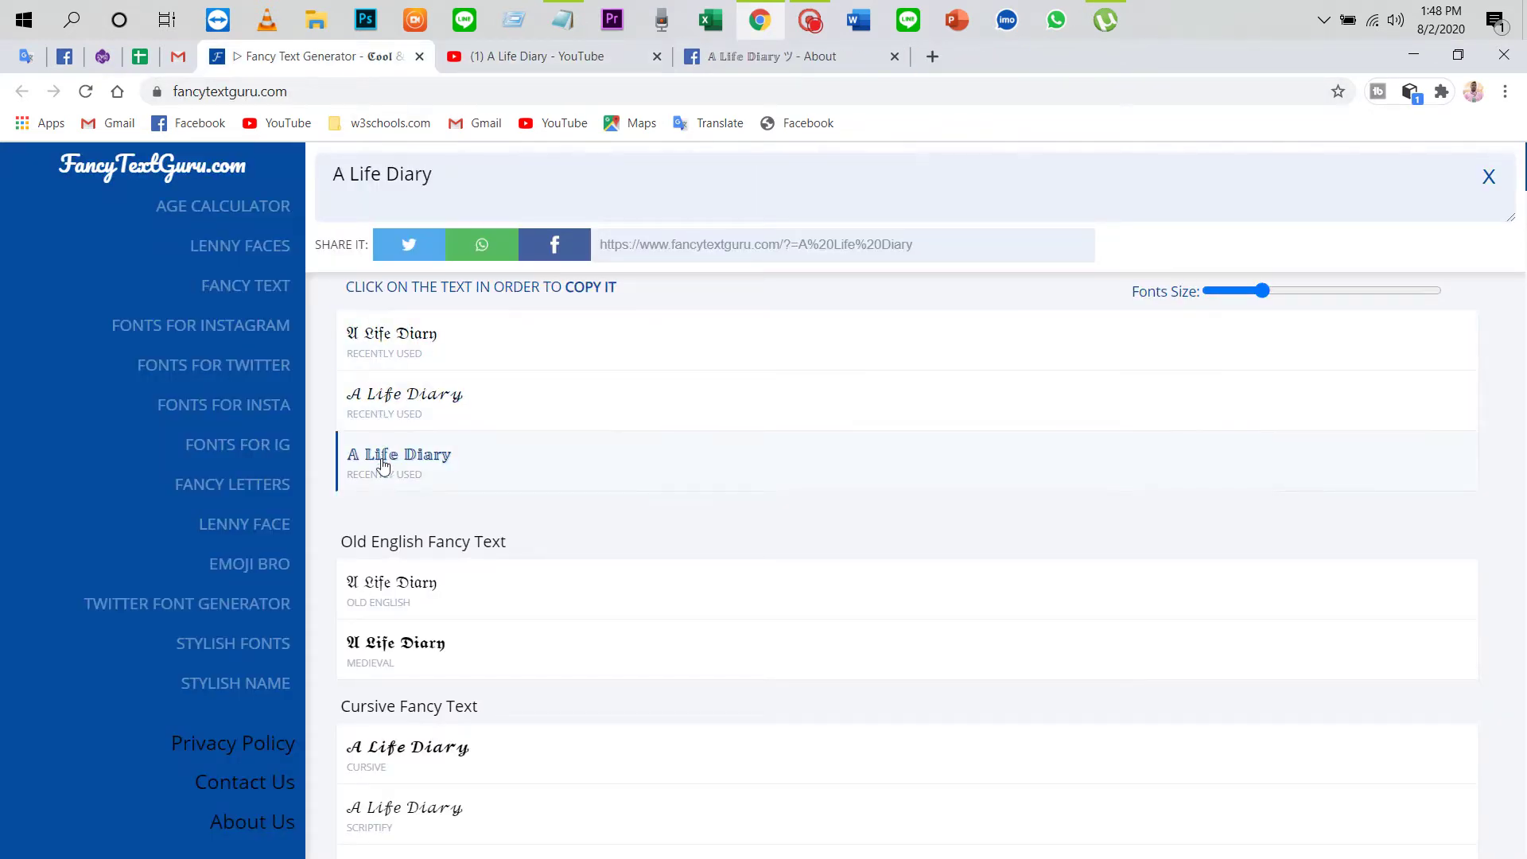
Step: Look through the generated fancy text styles and copy the double-struck "A Life Diary" from the recently used ones
scroll(396, 525, "down", 1)
scroll(398, 548, "down", 2)
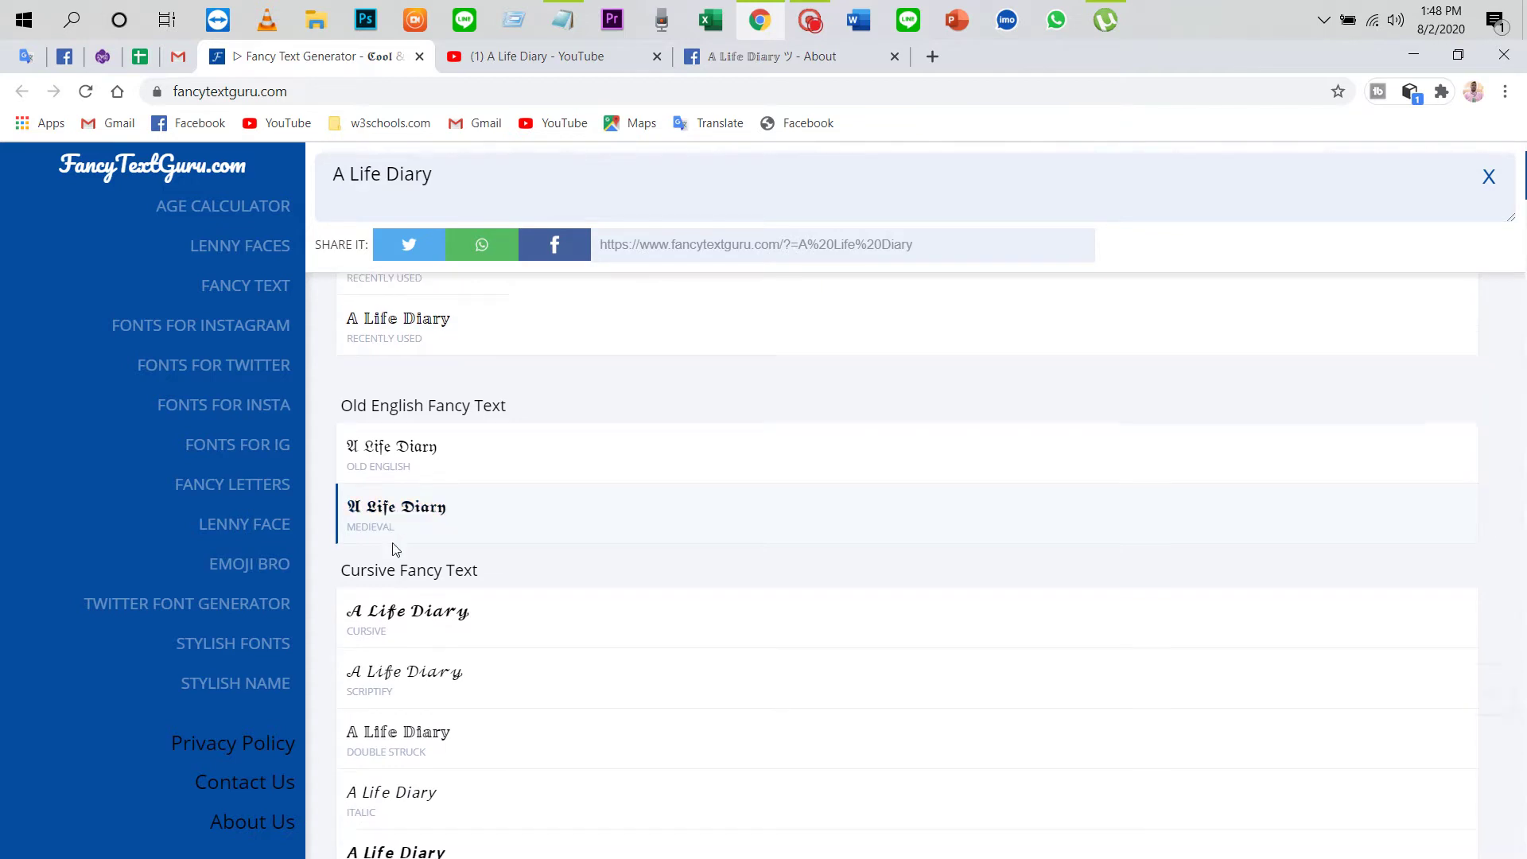
scroll(388, 555, "down", 1)
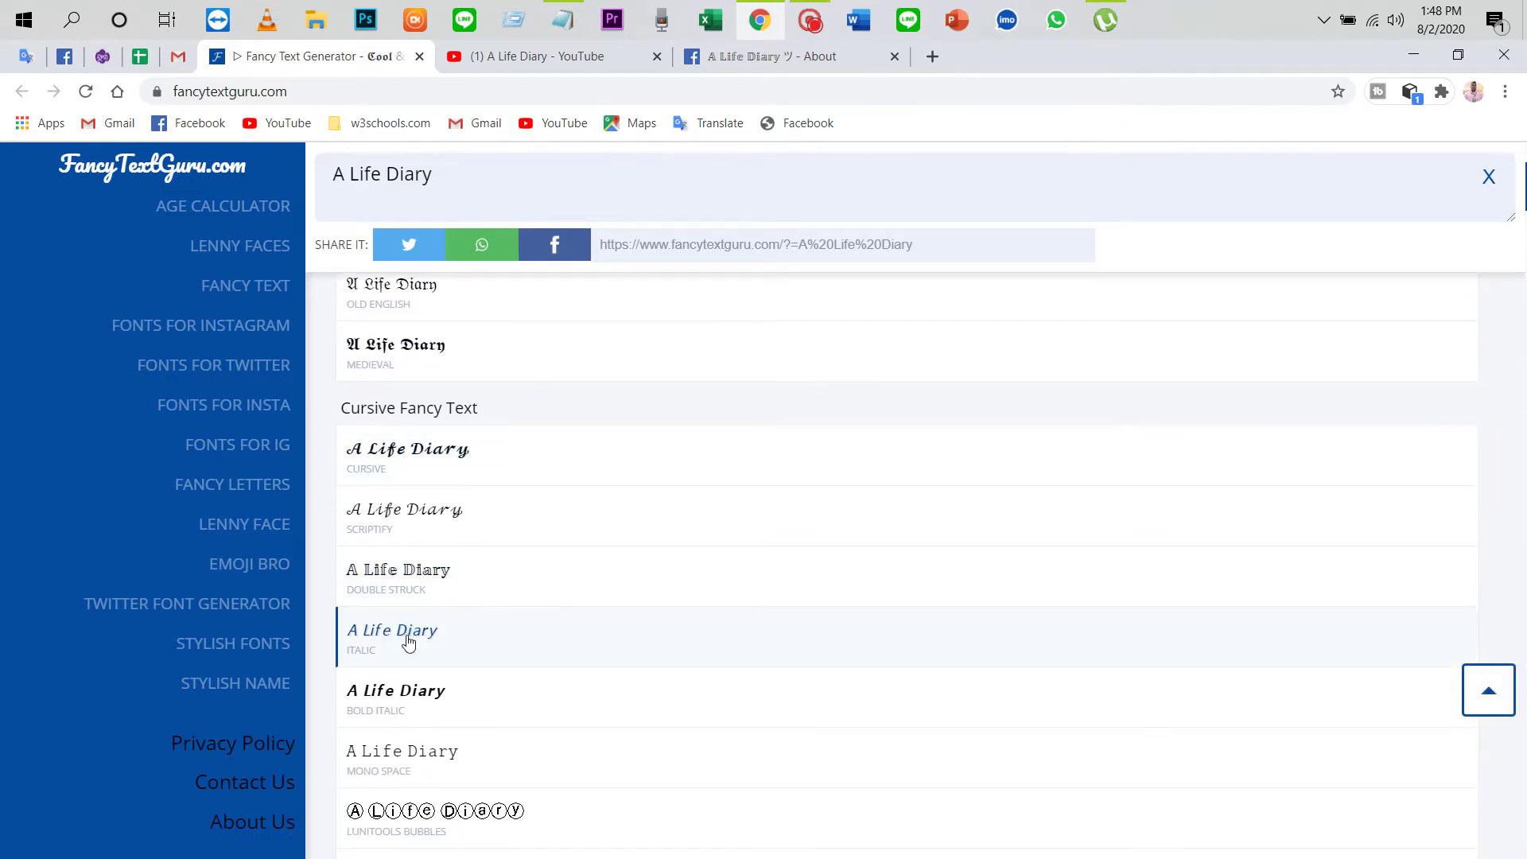
scroll(408, 636, "down", 1)
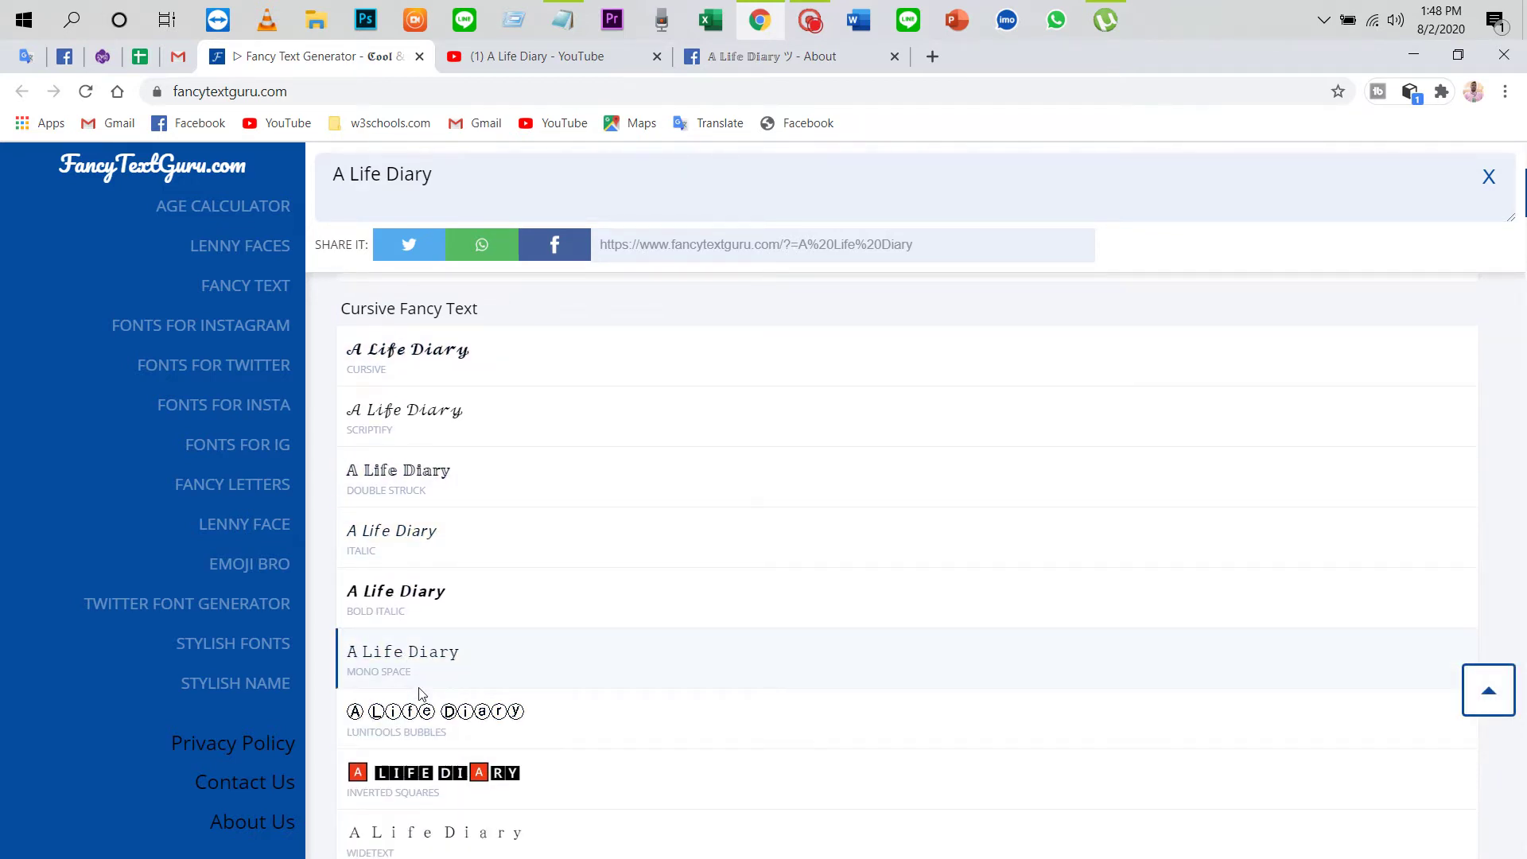
scroll(407, 703, "down", 2)
scroll(379, 634, "down", 5)
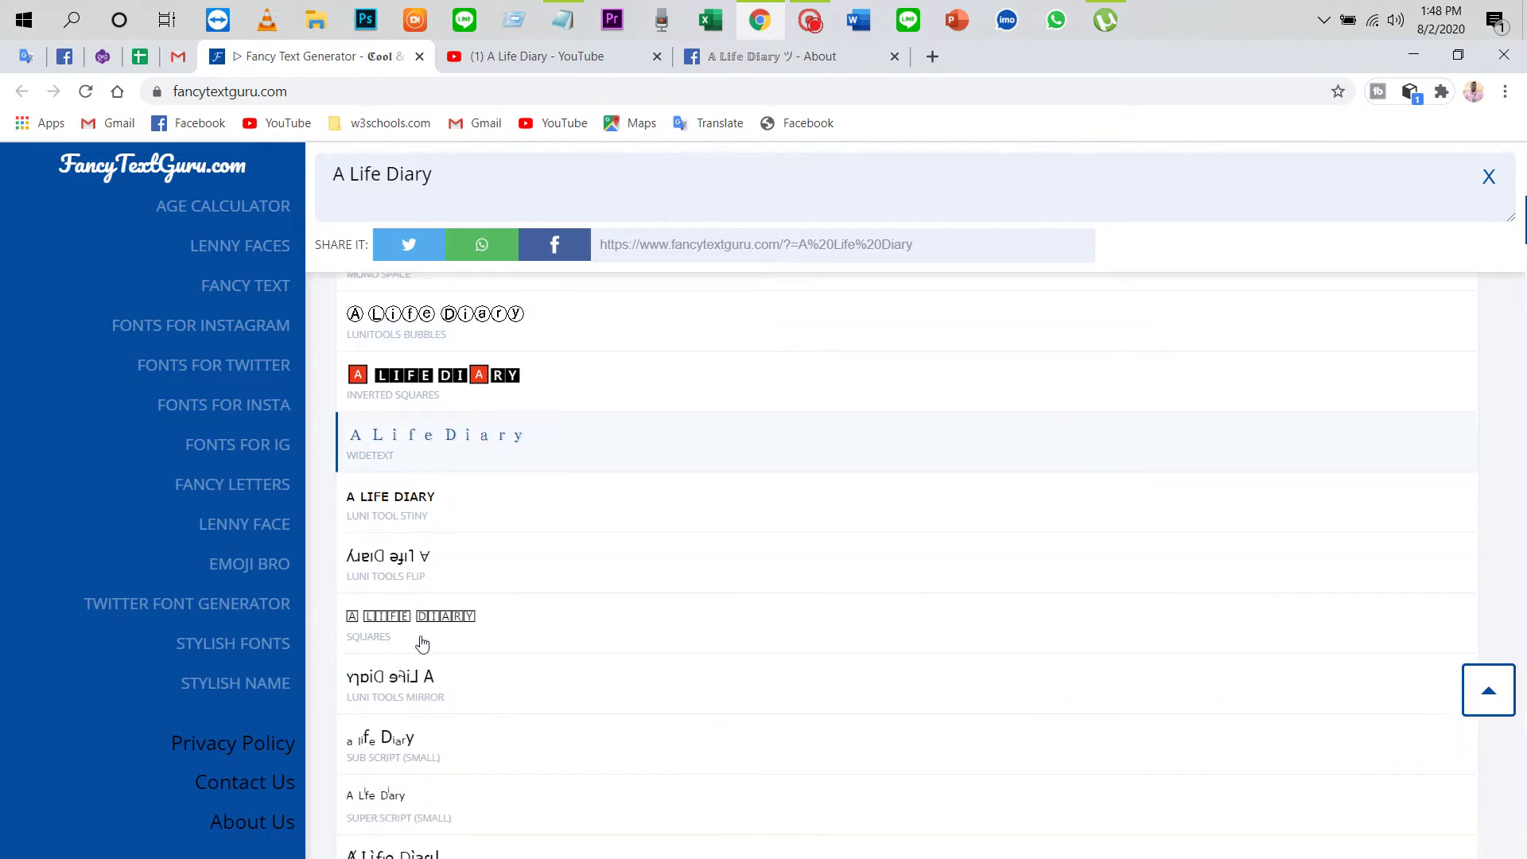
scroll(421, 642, "down", 2)
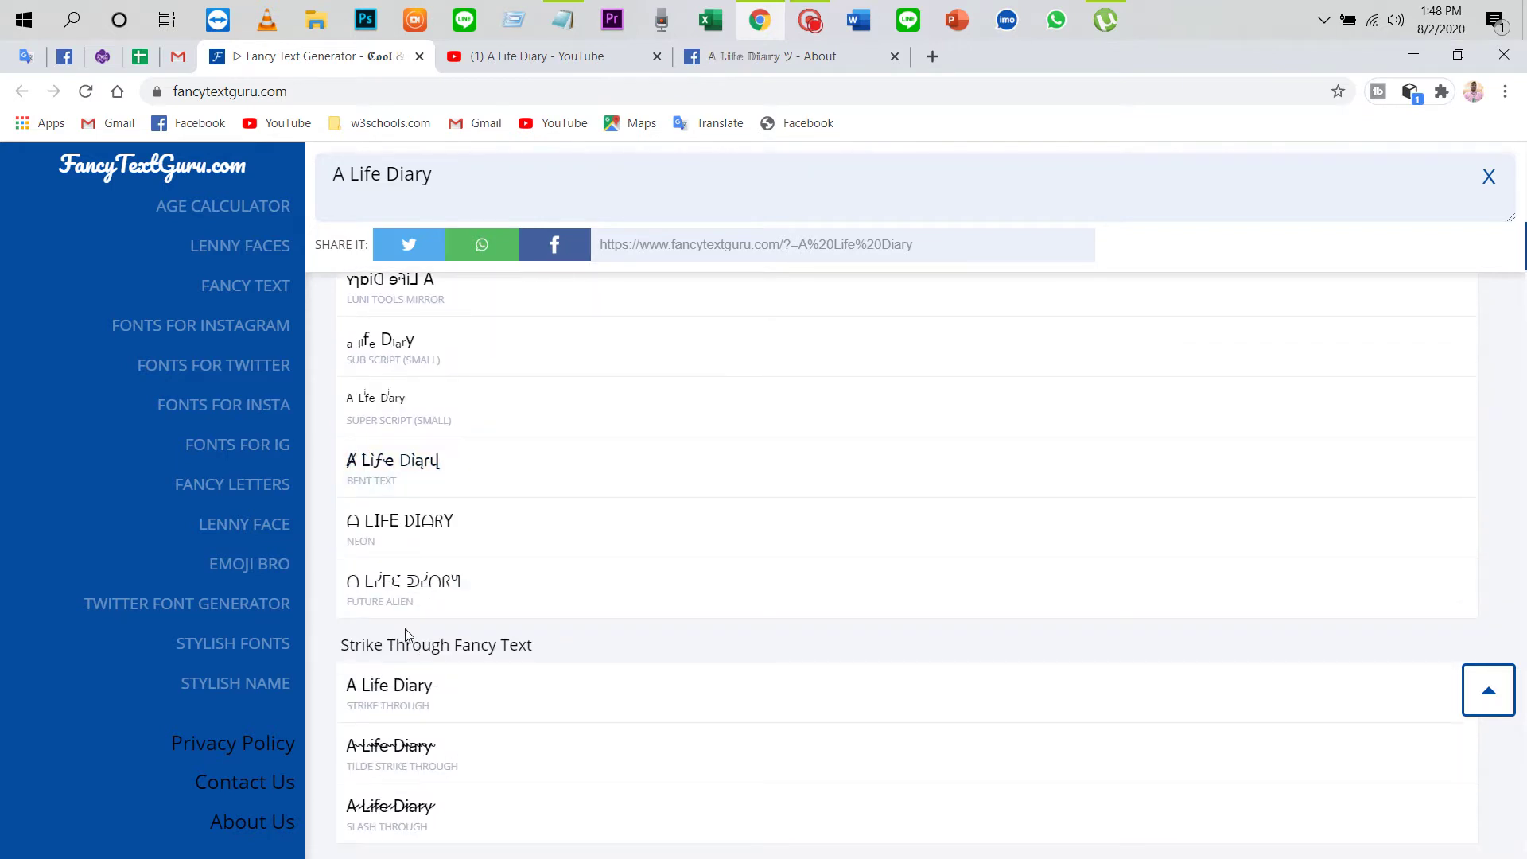
scroll(406, 633, "up", 15)
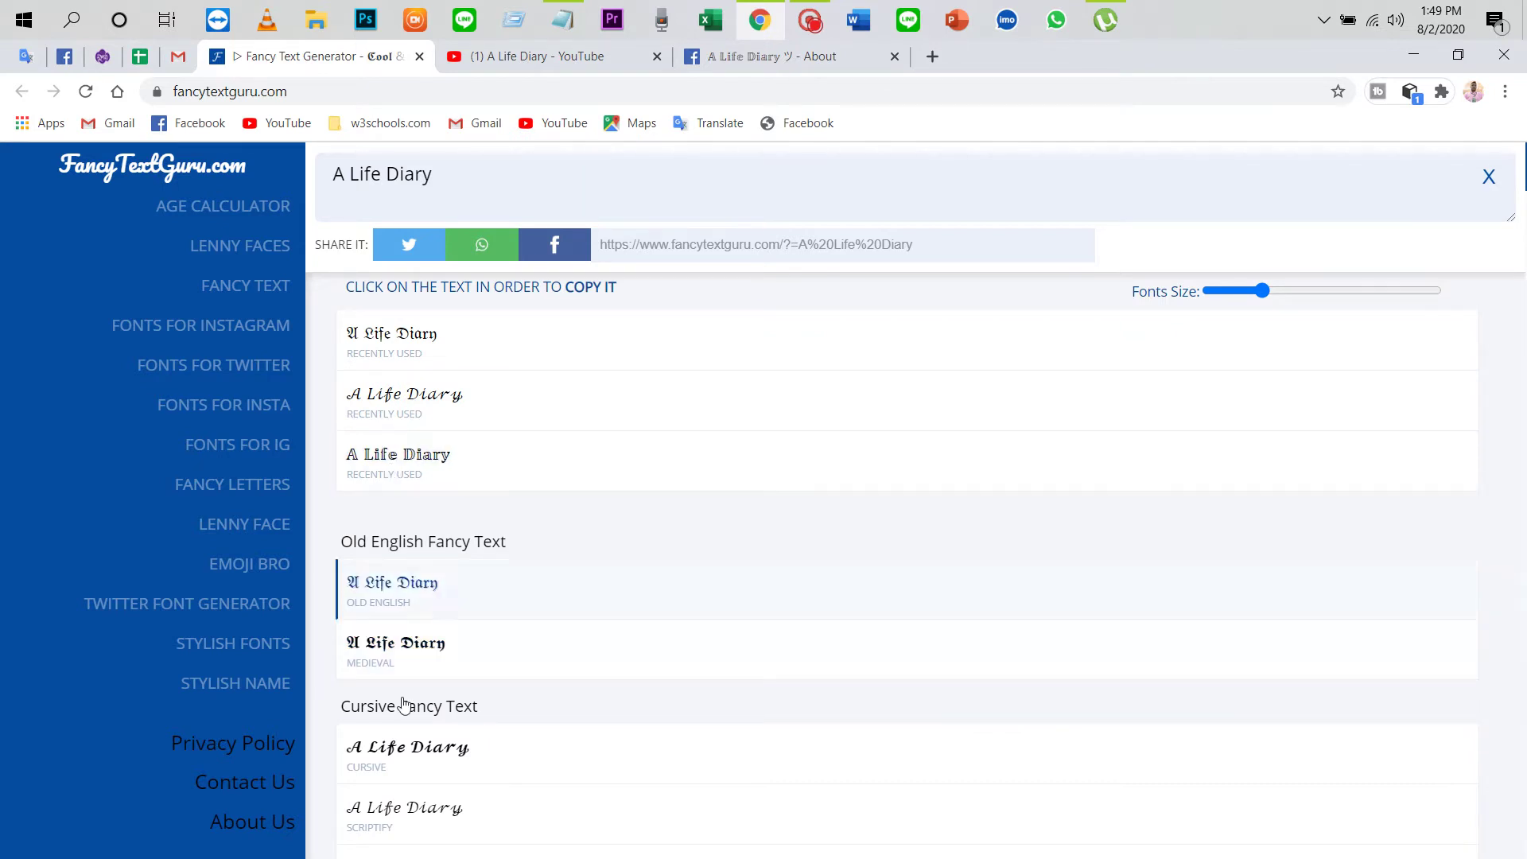
left_click(419, 464)
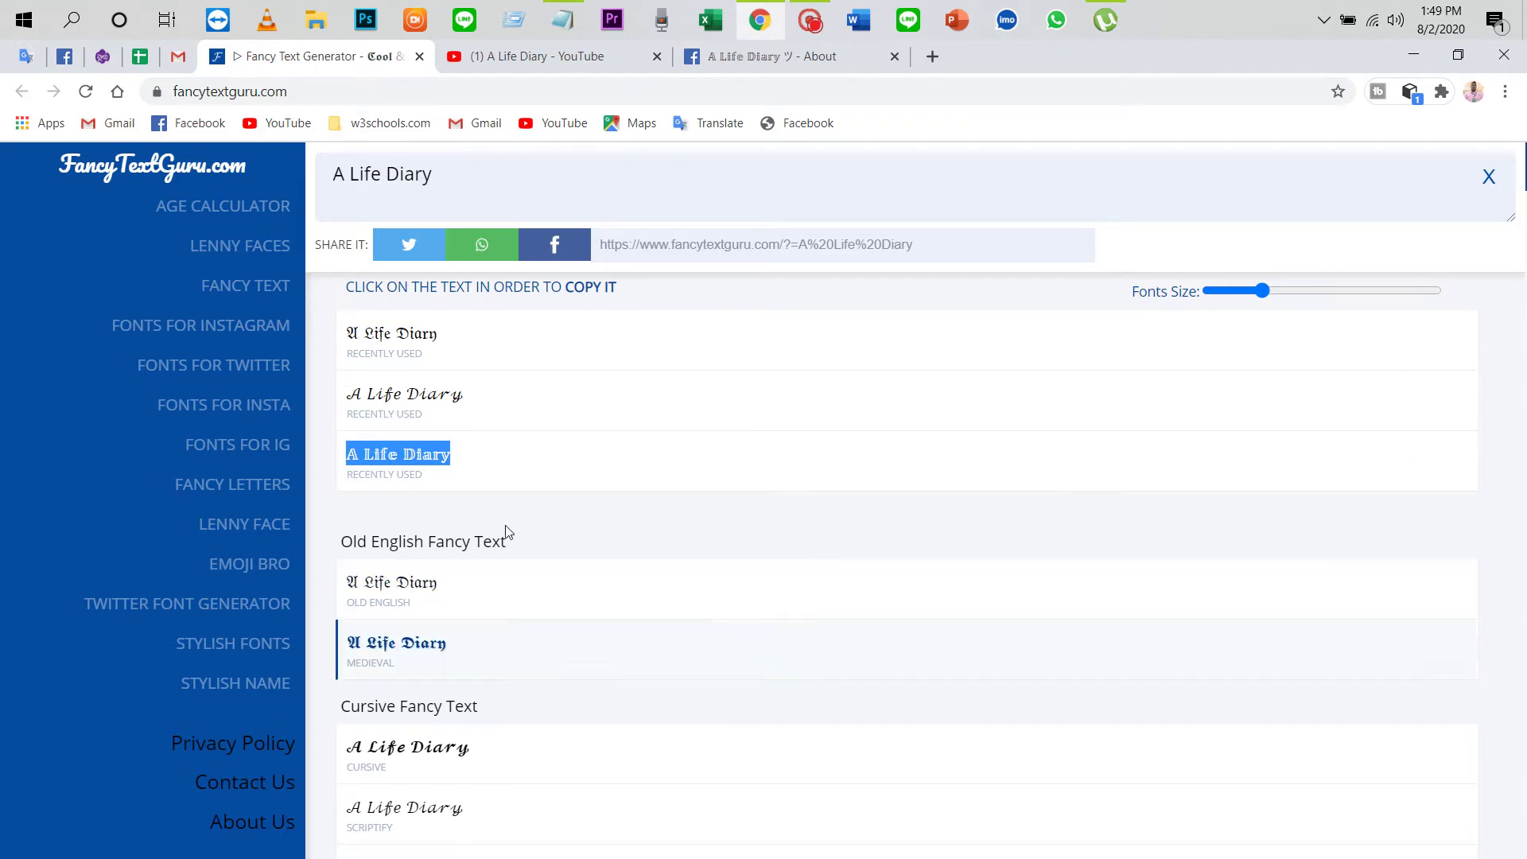
Step: Open the About section of the A Life Diary page on Facebook and try to edit the page name
left_click(66, 56)
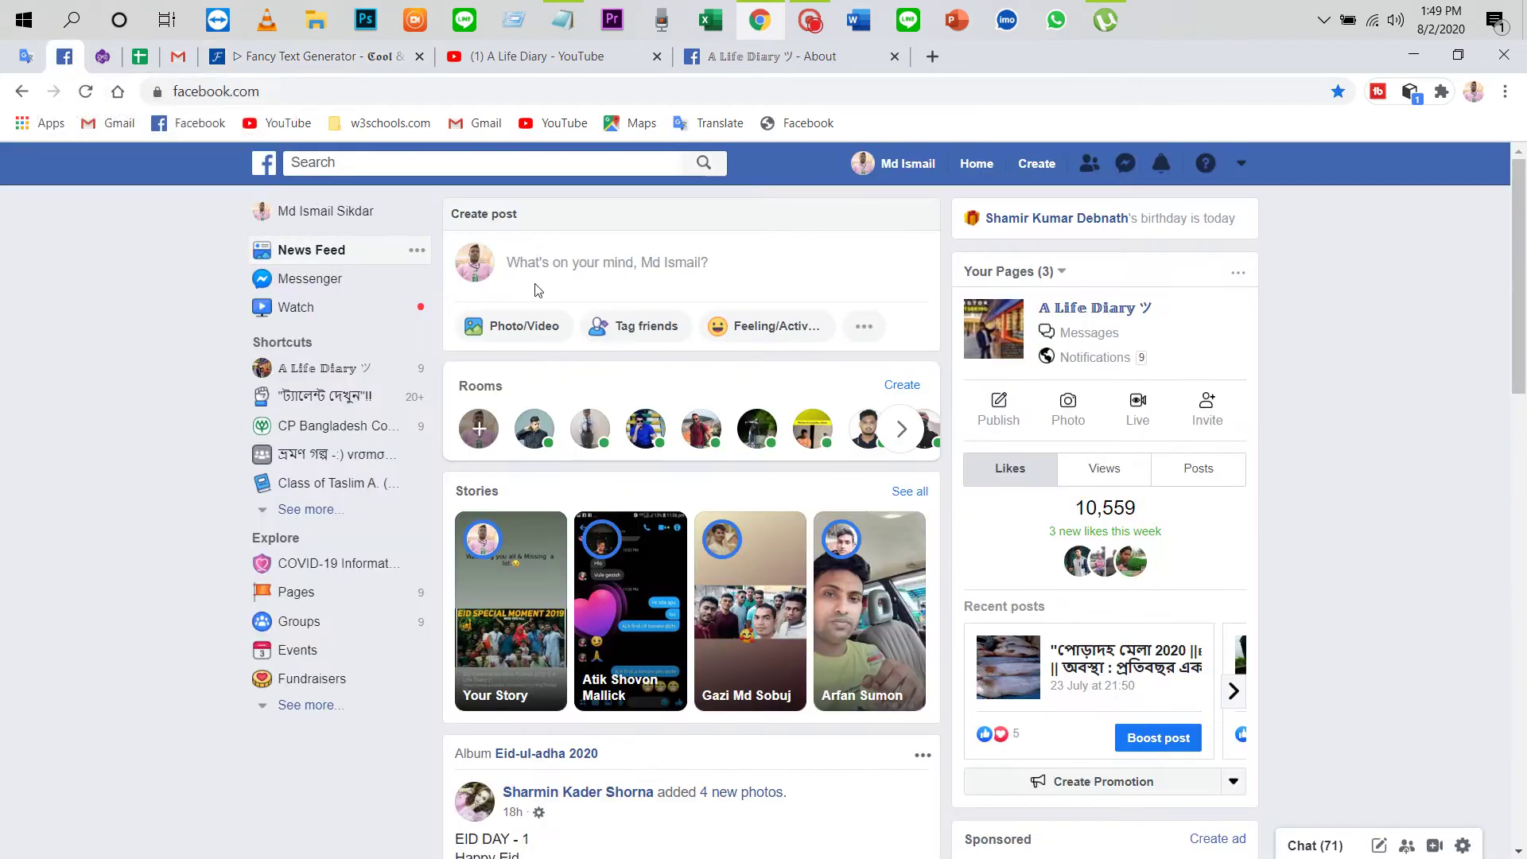
left_click(1073, 313)
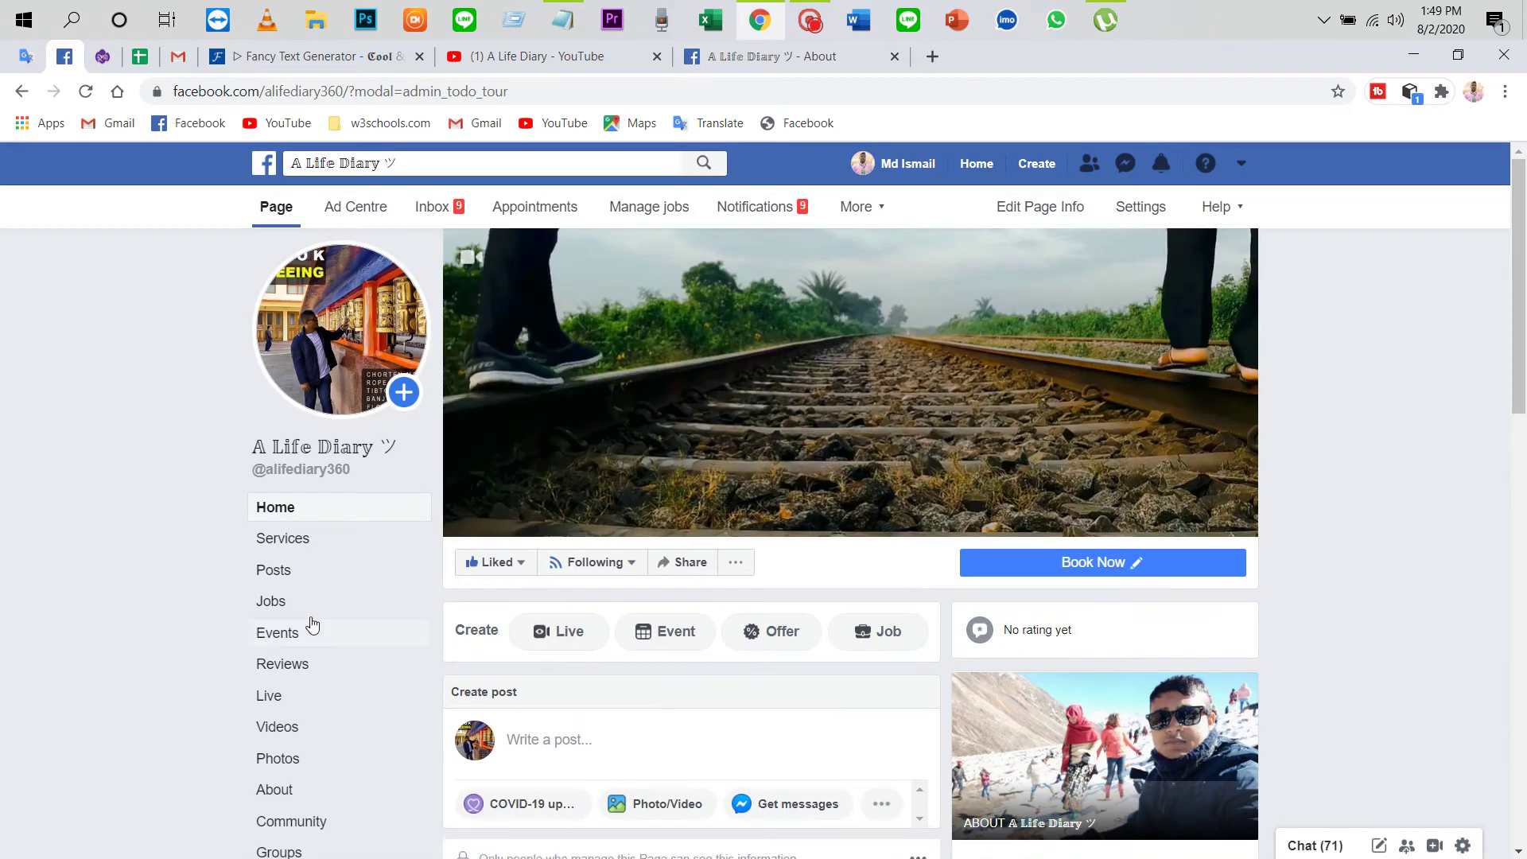
scroll(303, 636, "down", 1)
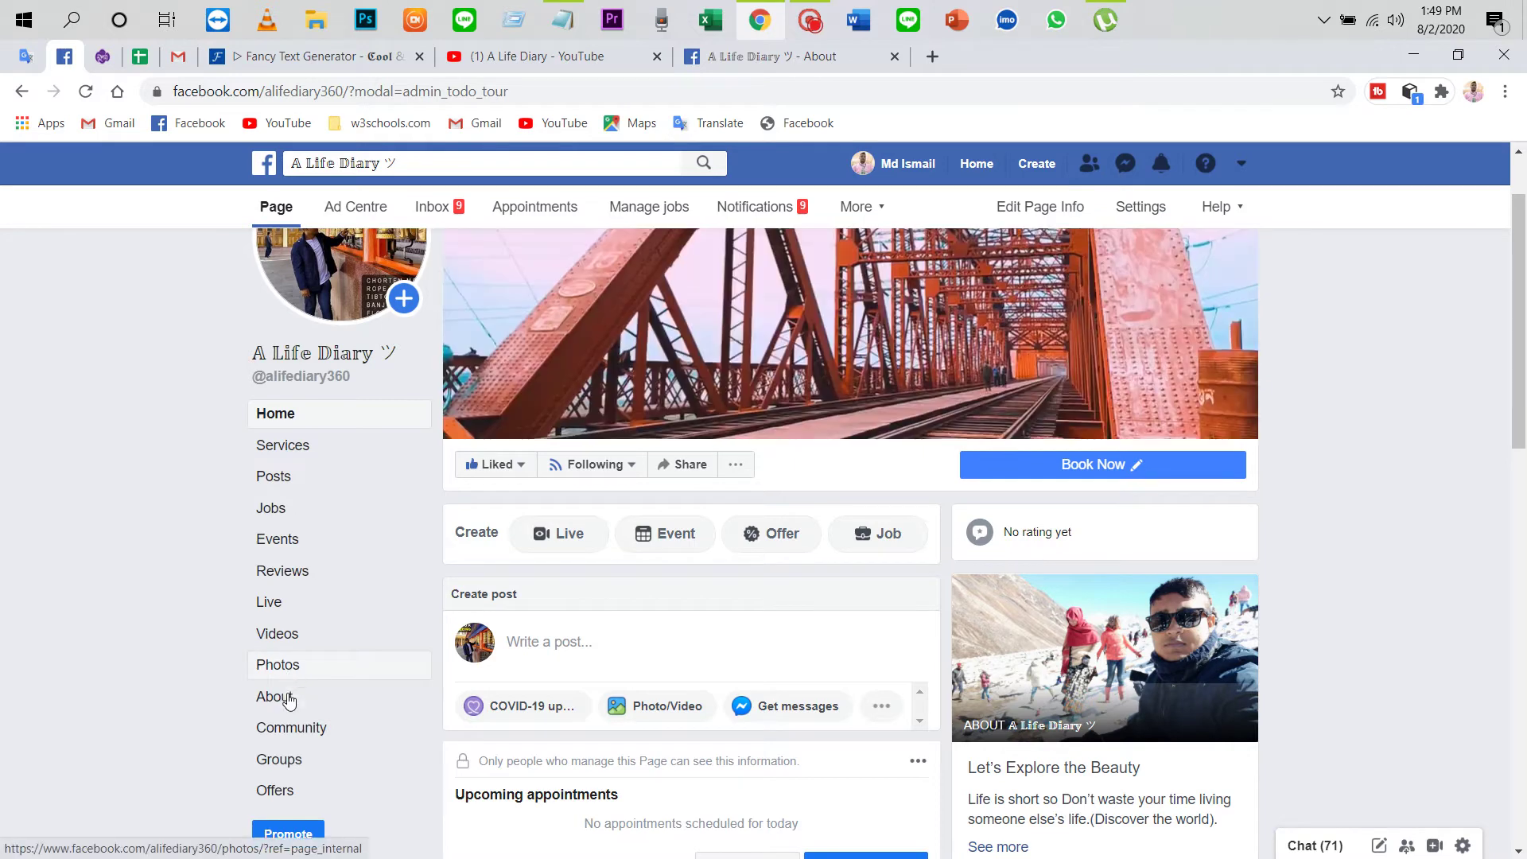
left_click(288, 698)
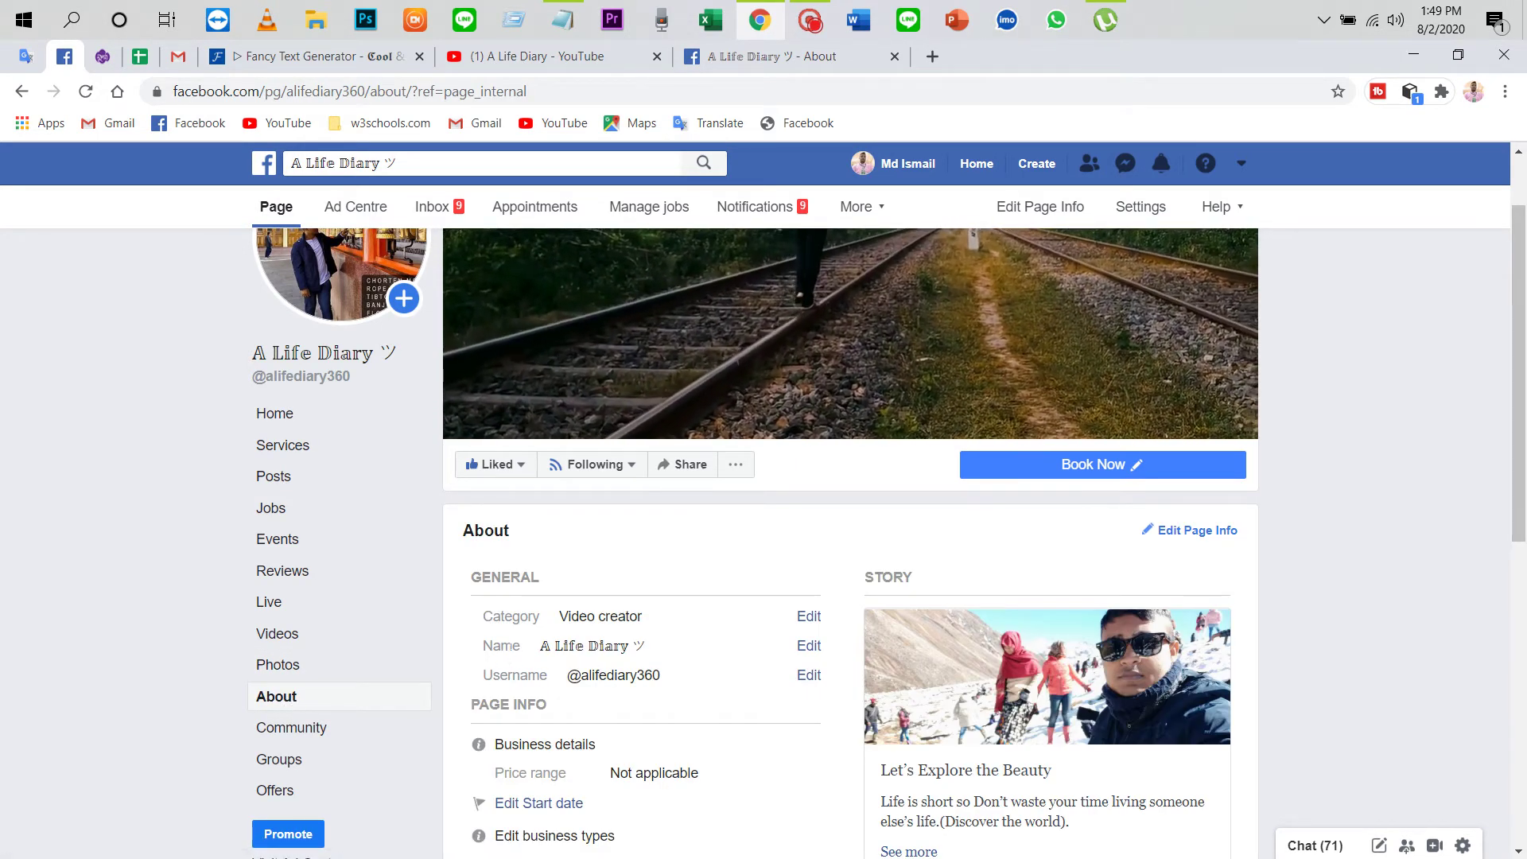
left_click(804, 649)
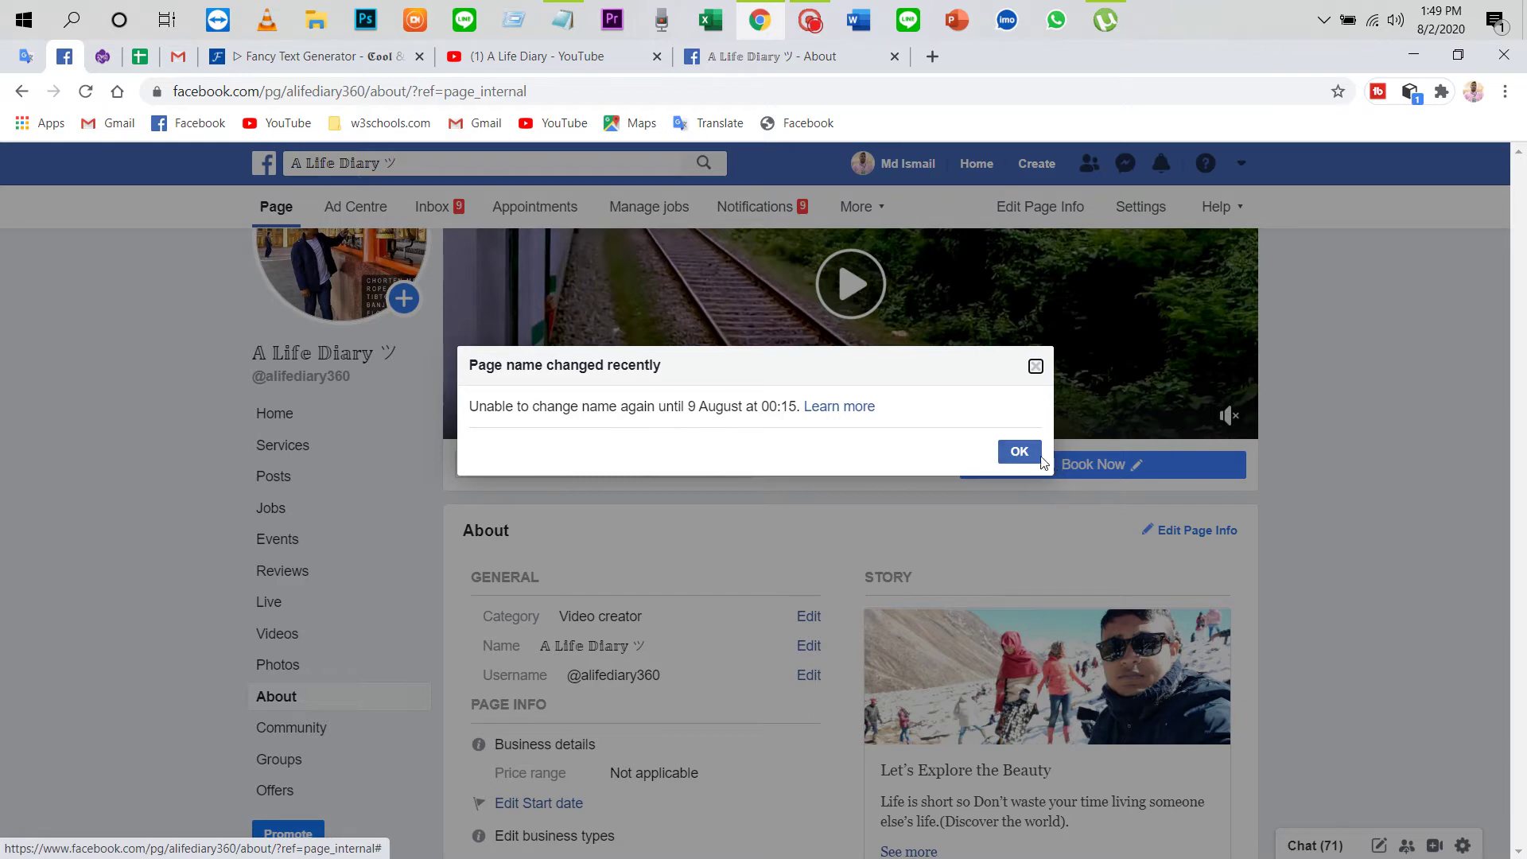
left_click(1034, 367)
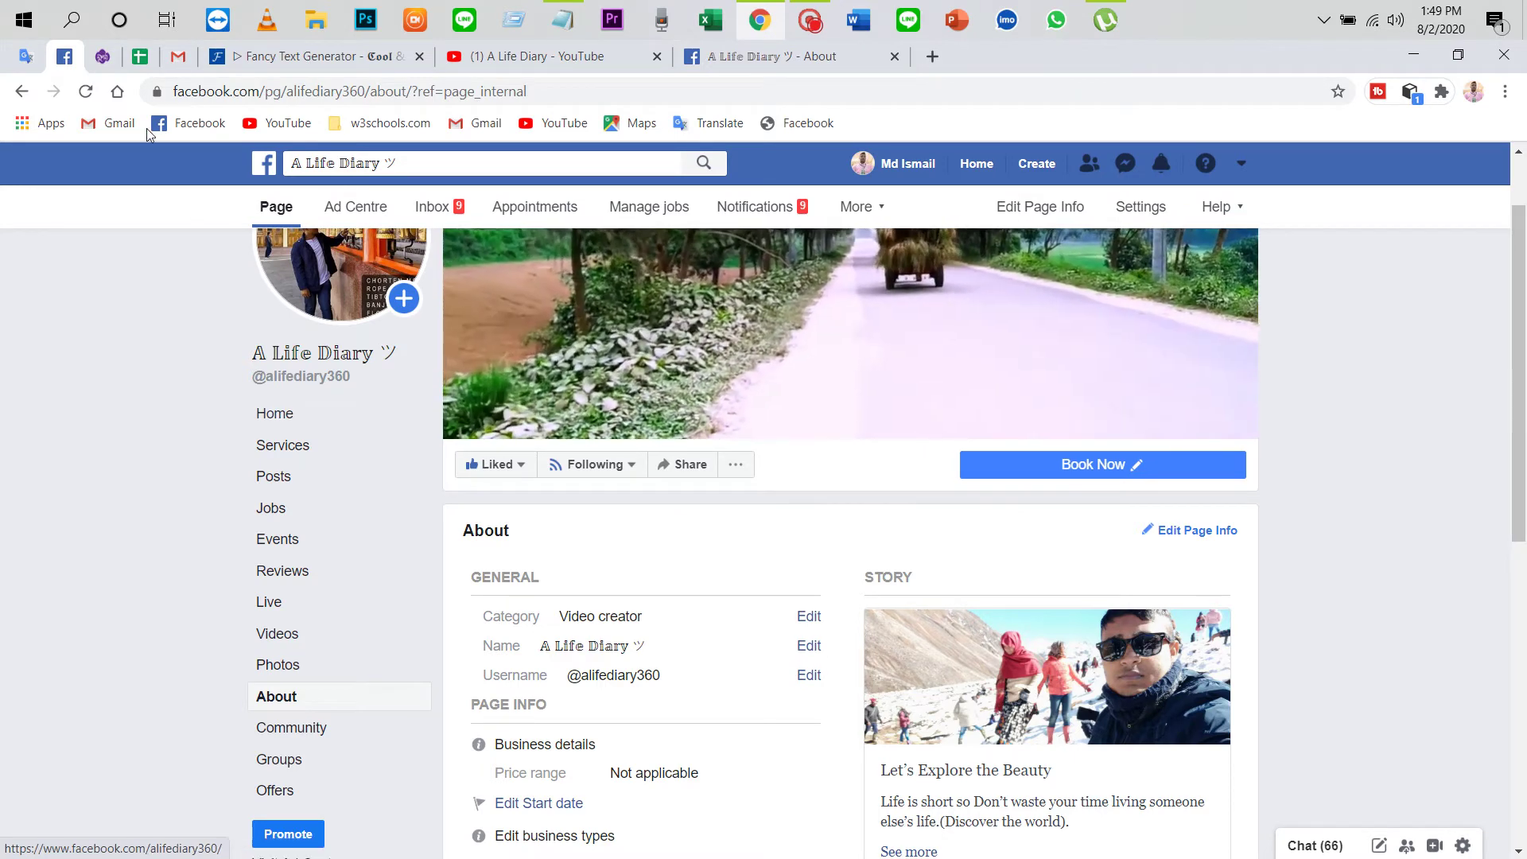
Step: Return to the fancy text generator and copy the Italic version of "A Life Diary" from the cursive styles
left_click(253, 58)
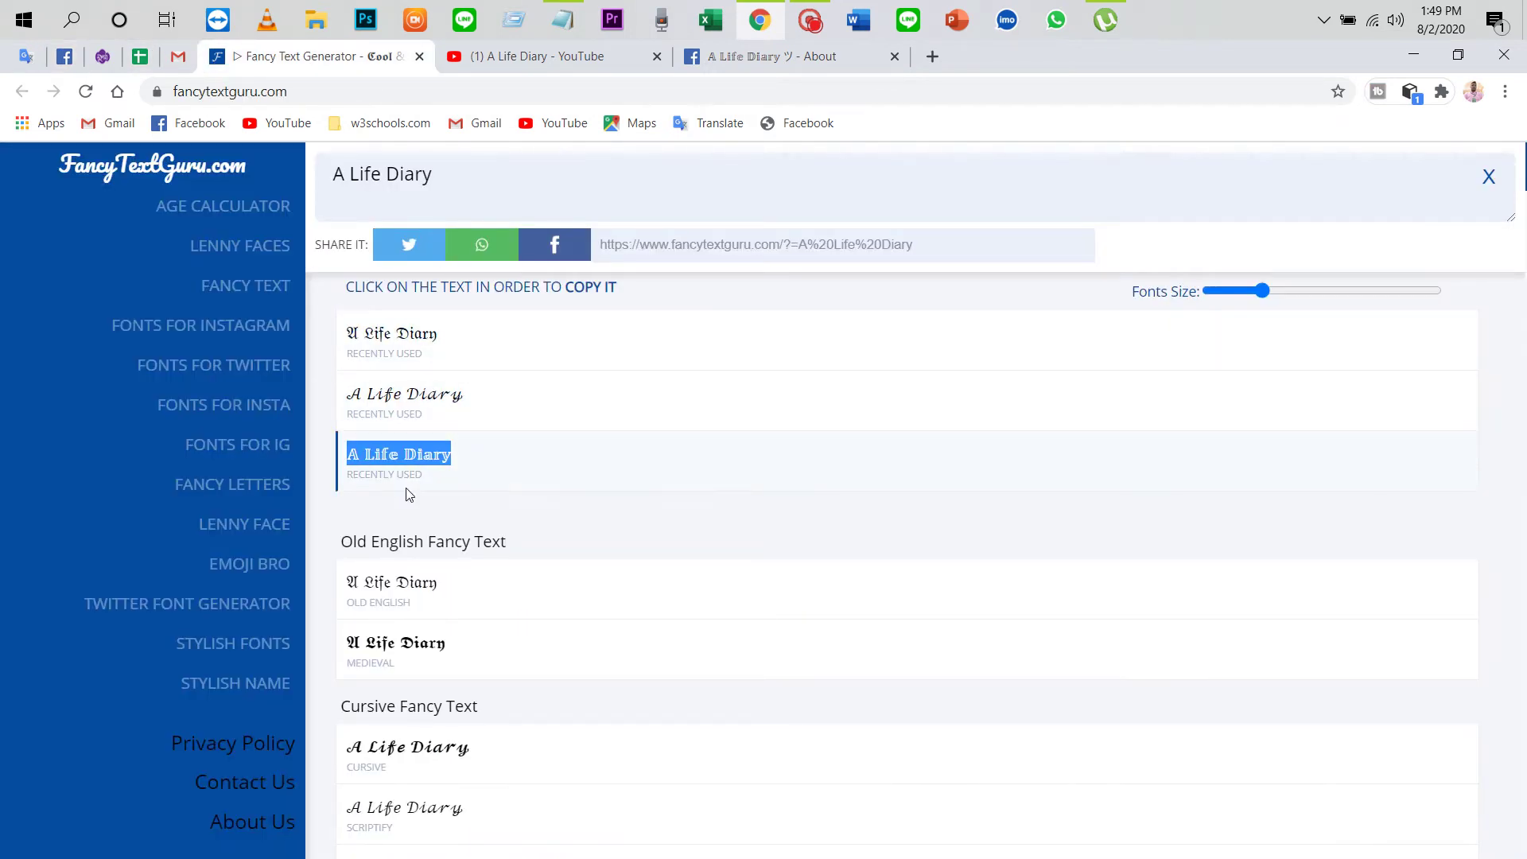
scroll(407, 499, "down", 2)
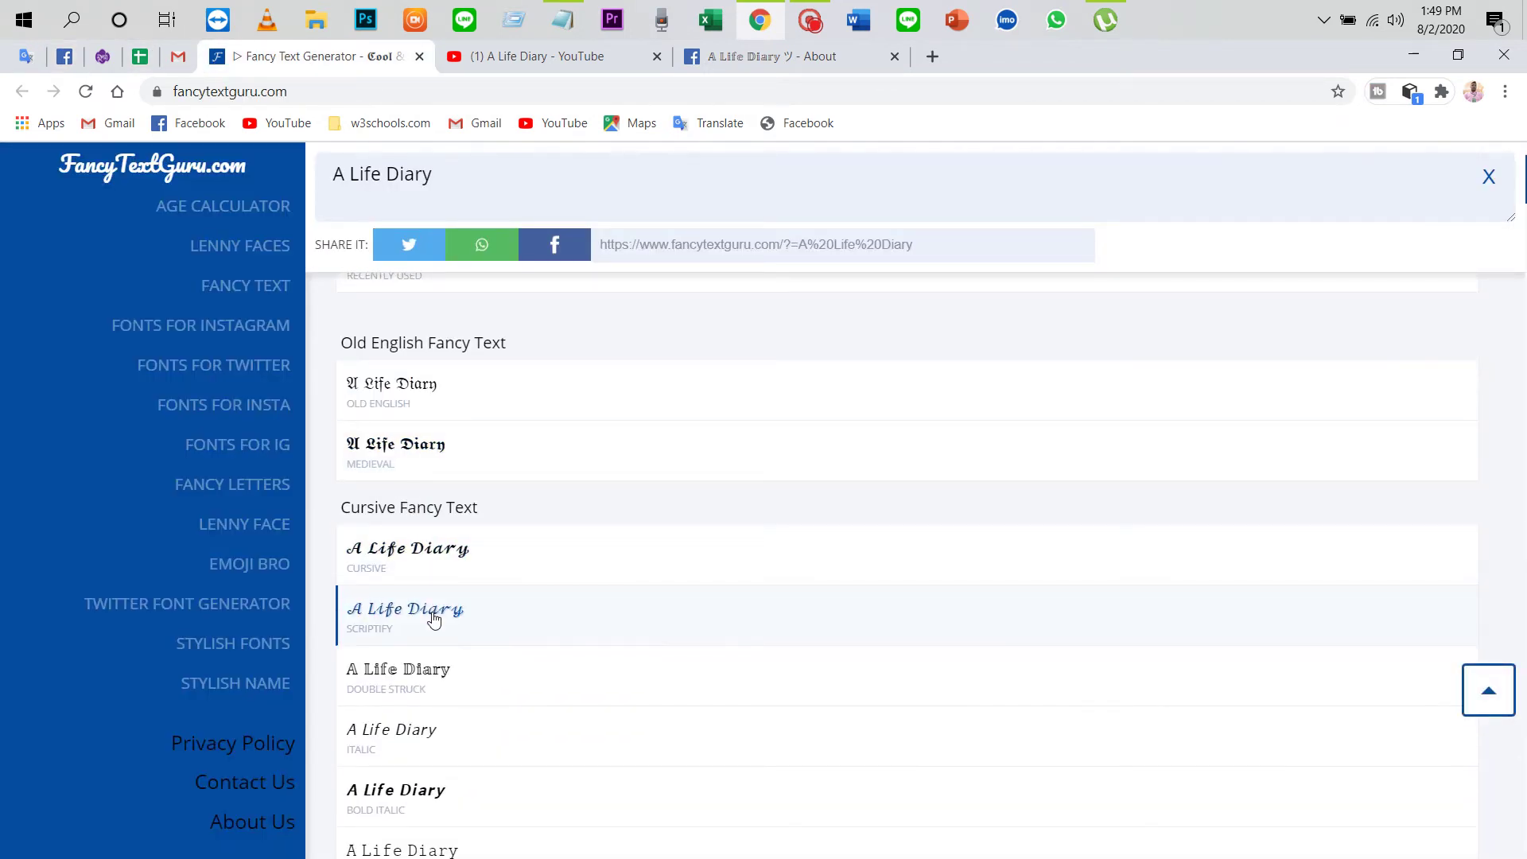
left_click(413, 733)
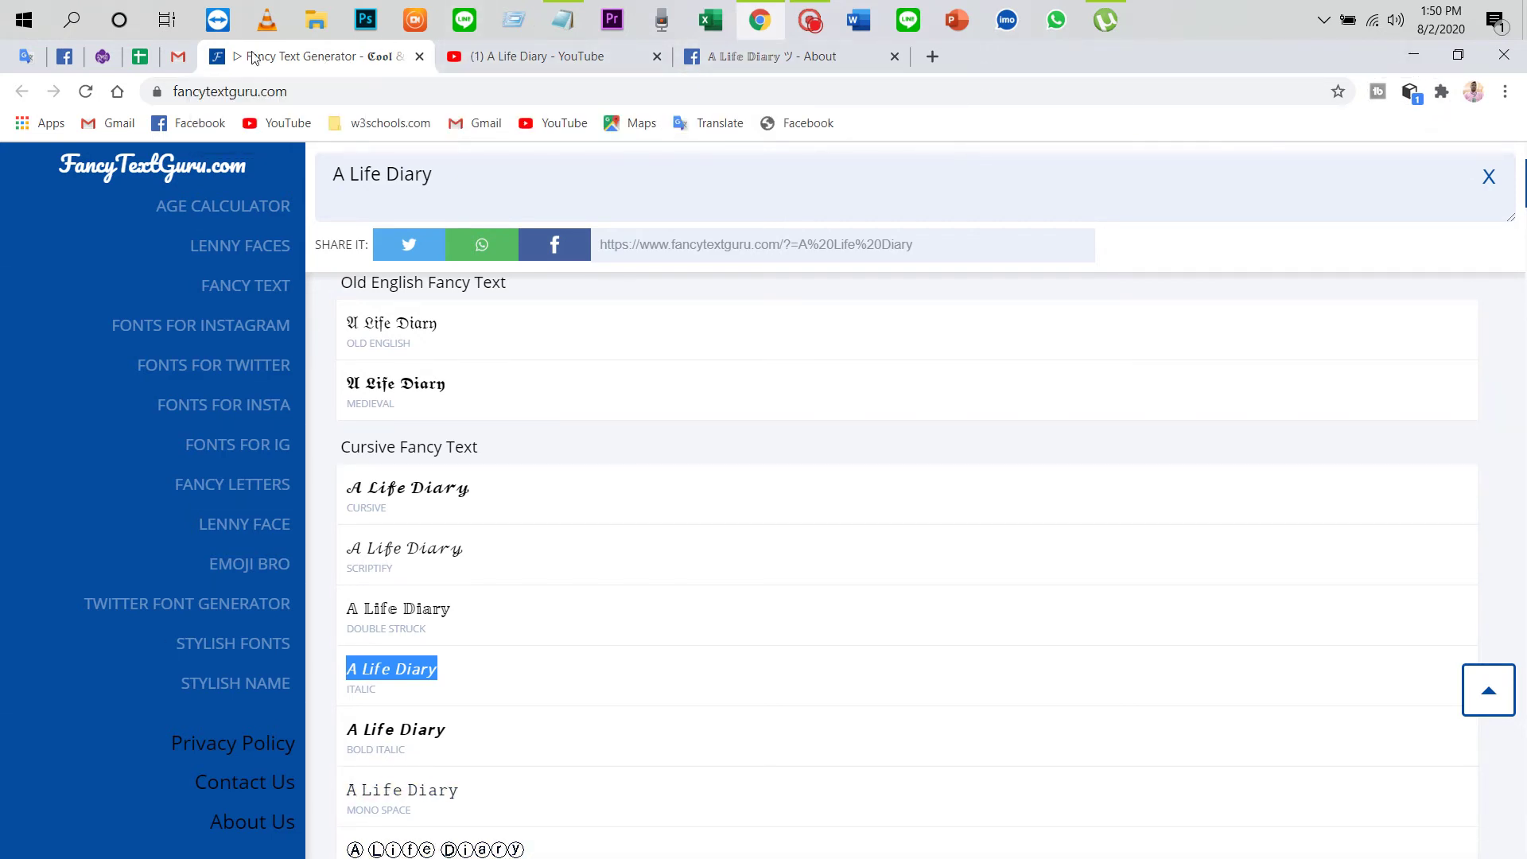
Step: Switch to the open About page of A Life Diary on Facebook and dismiss the search suggestions to view the page name
left_click(766, 56)
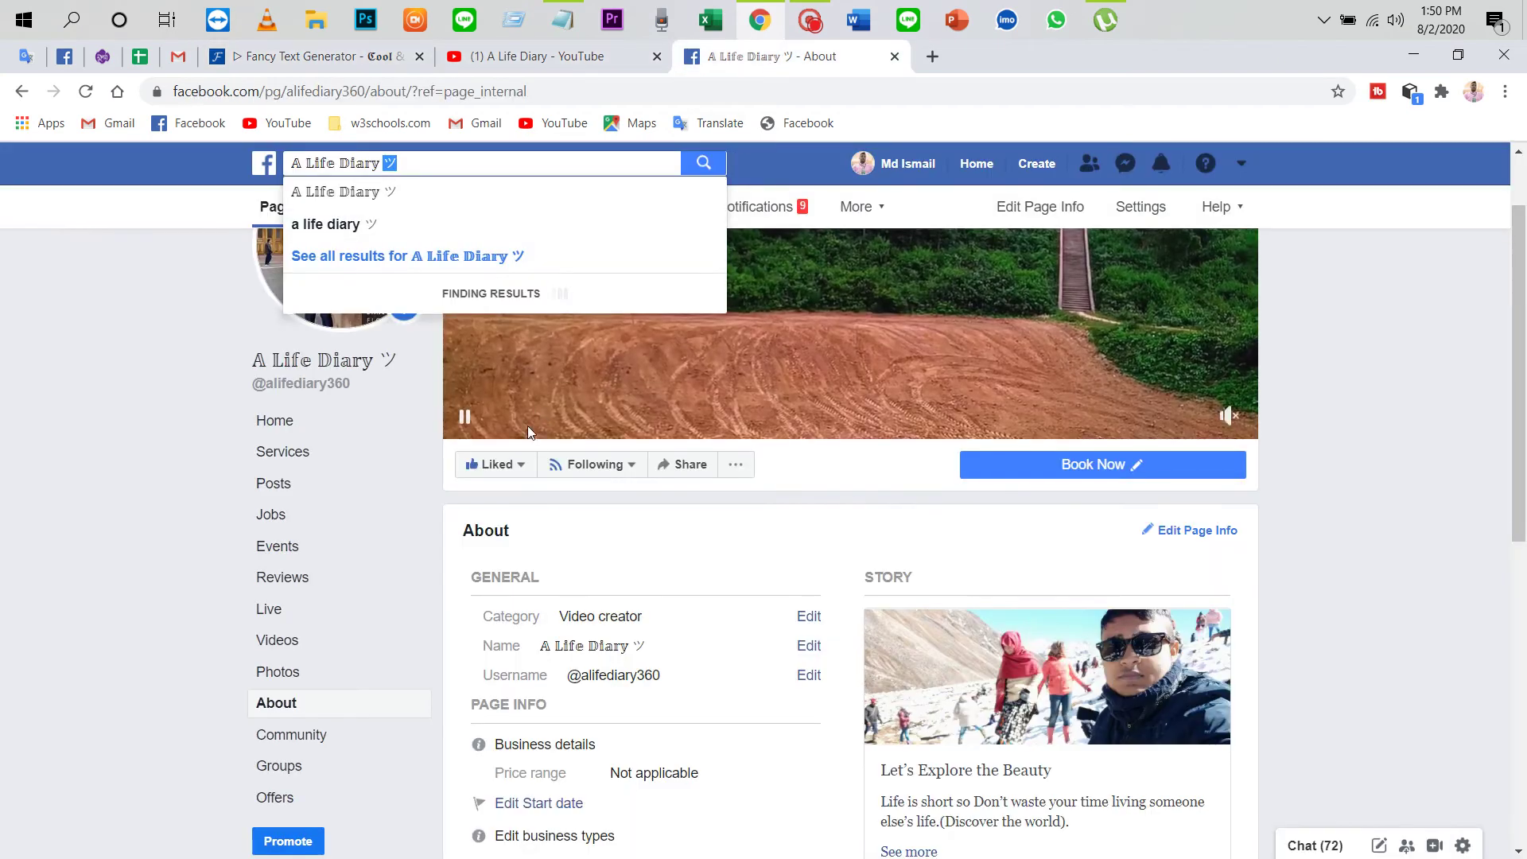
left_click(124, 350)
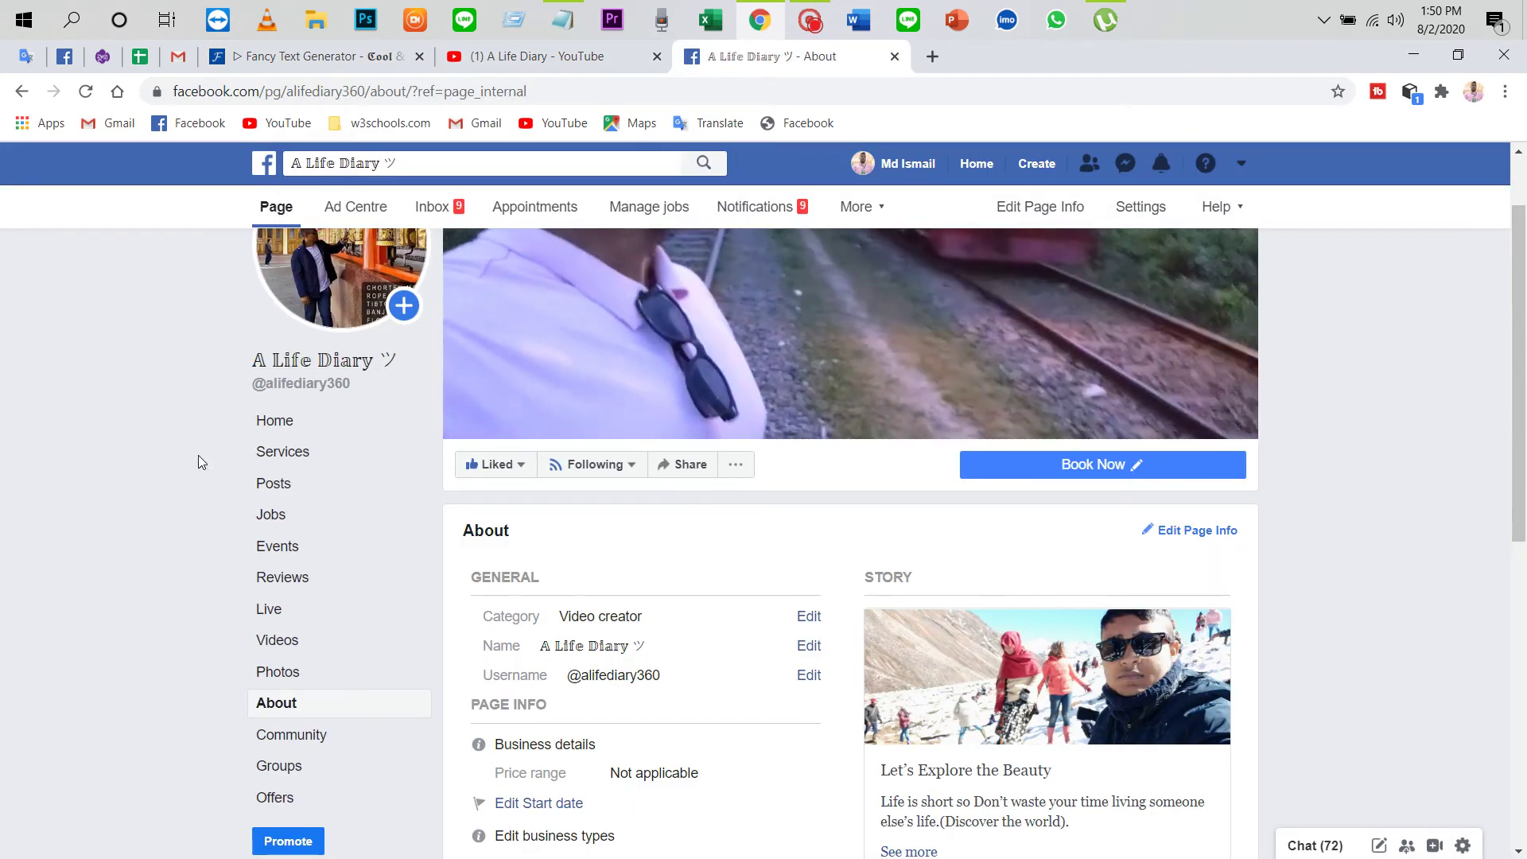
scroll(403, 485, "up", 1)
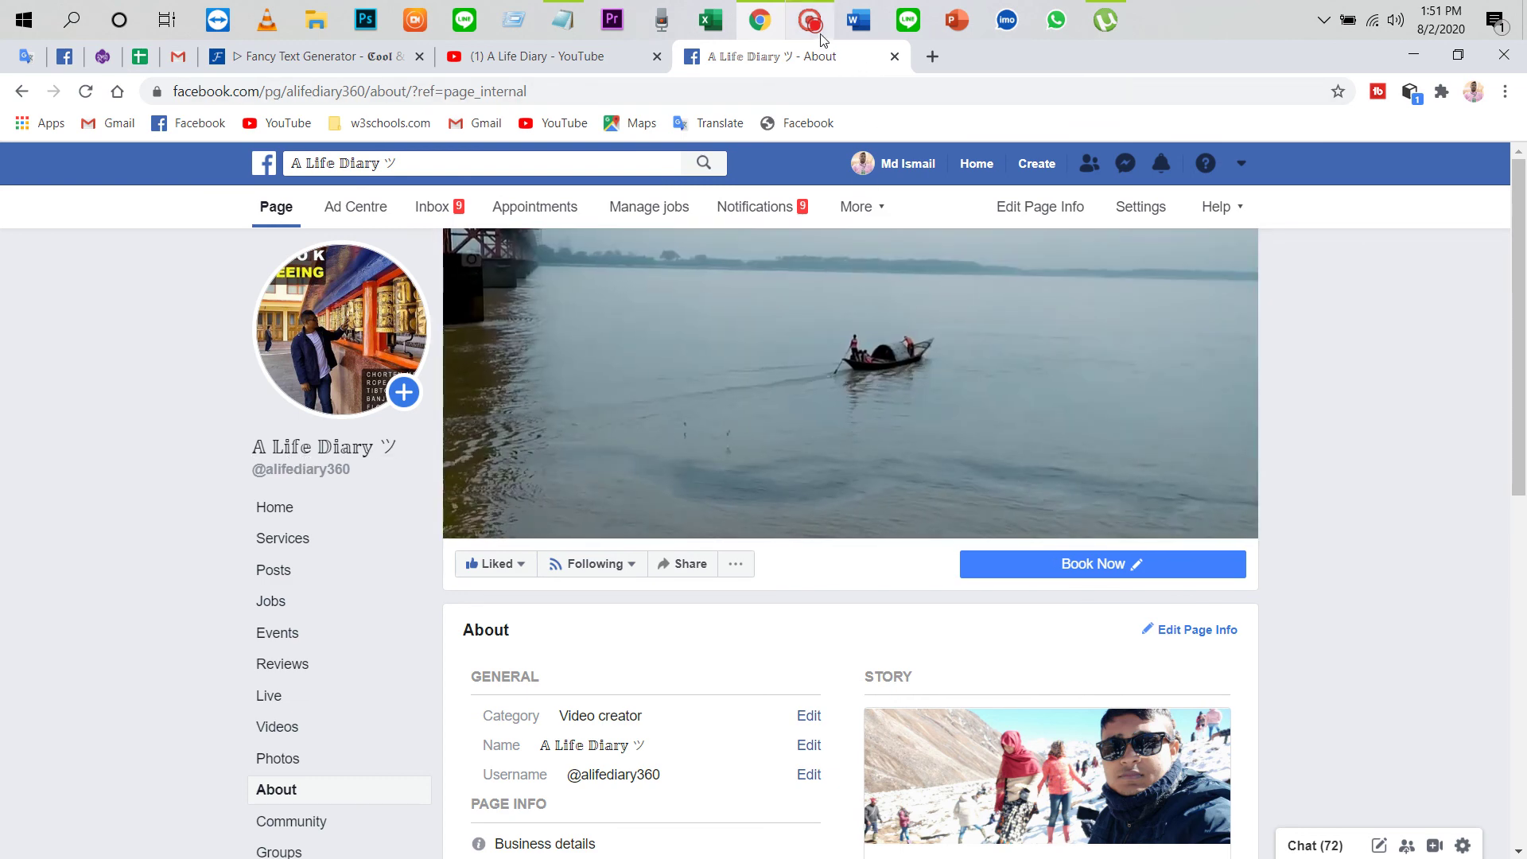
mouse_move(819, 30)
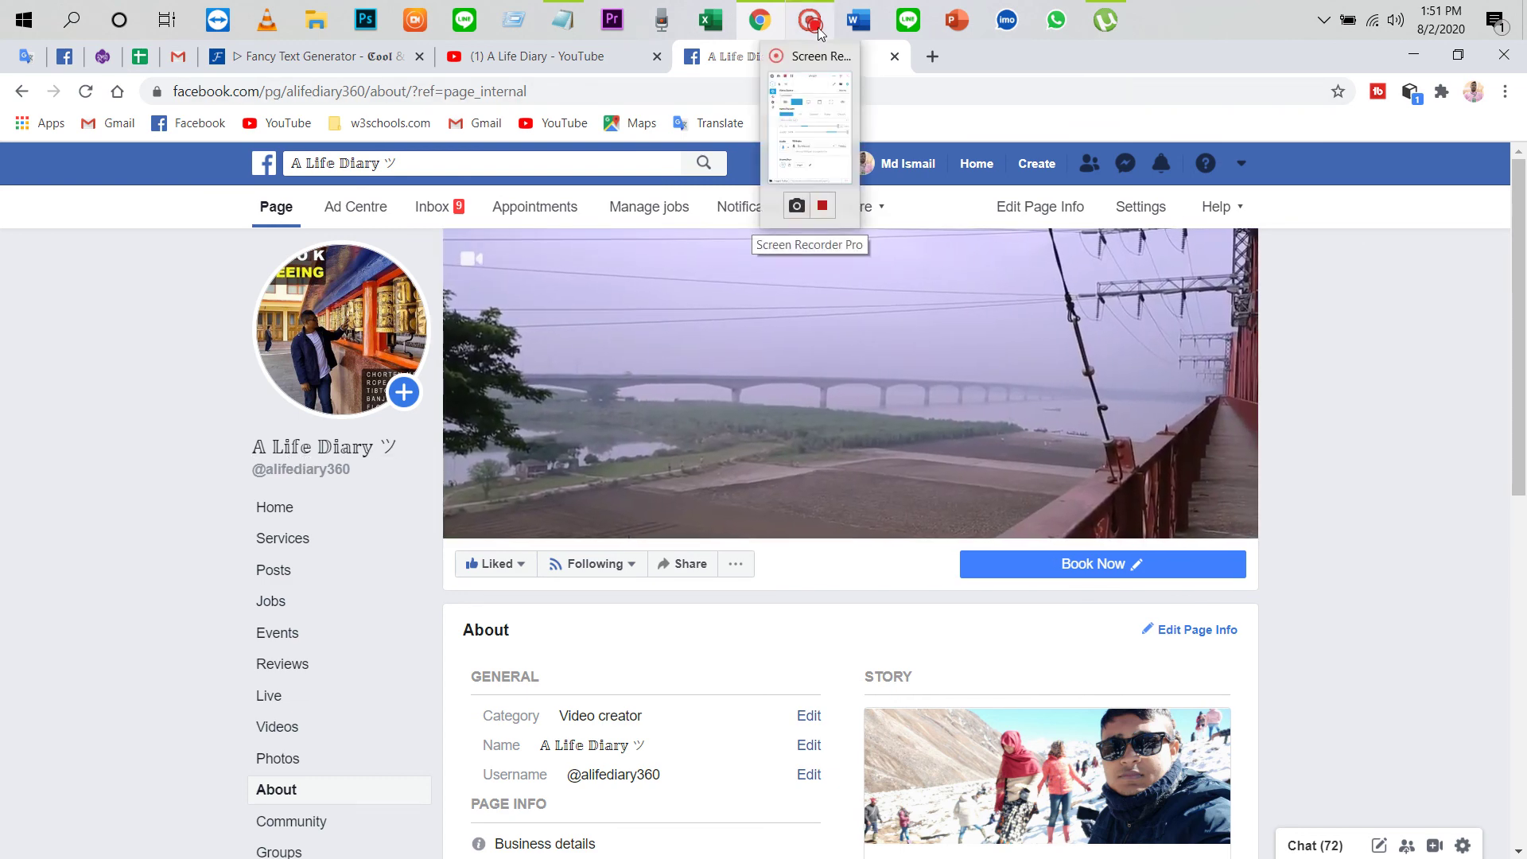
left_click(819, 30)
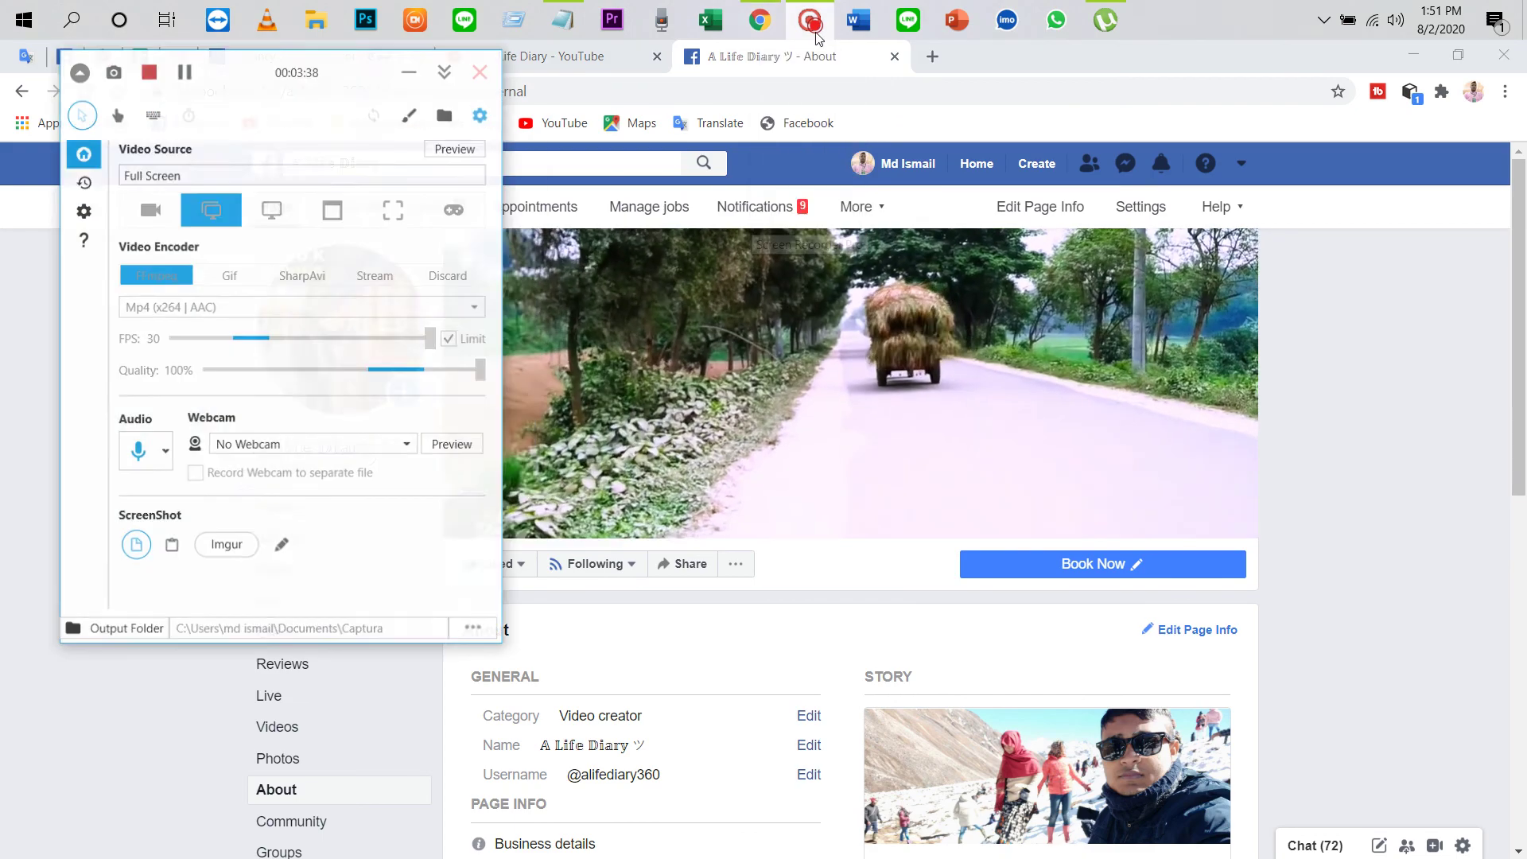